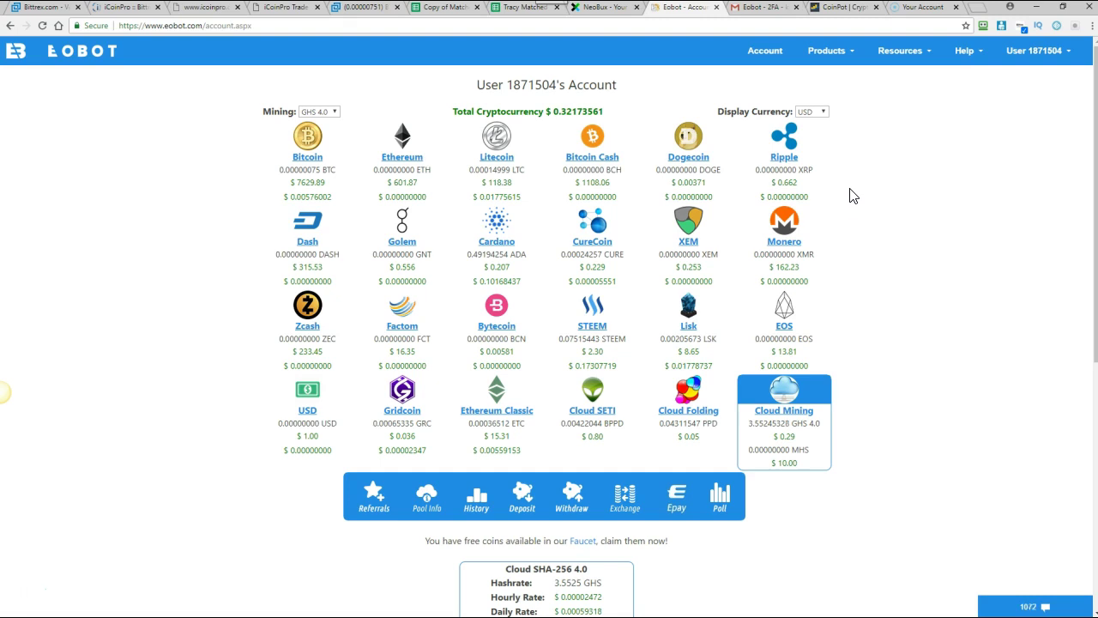
# Choose GHS 4.0 as the account's mining option.
pyautogui.click(847, 56)
pyautogui.click(334, 112)
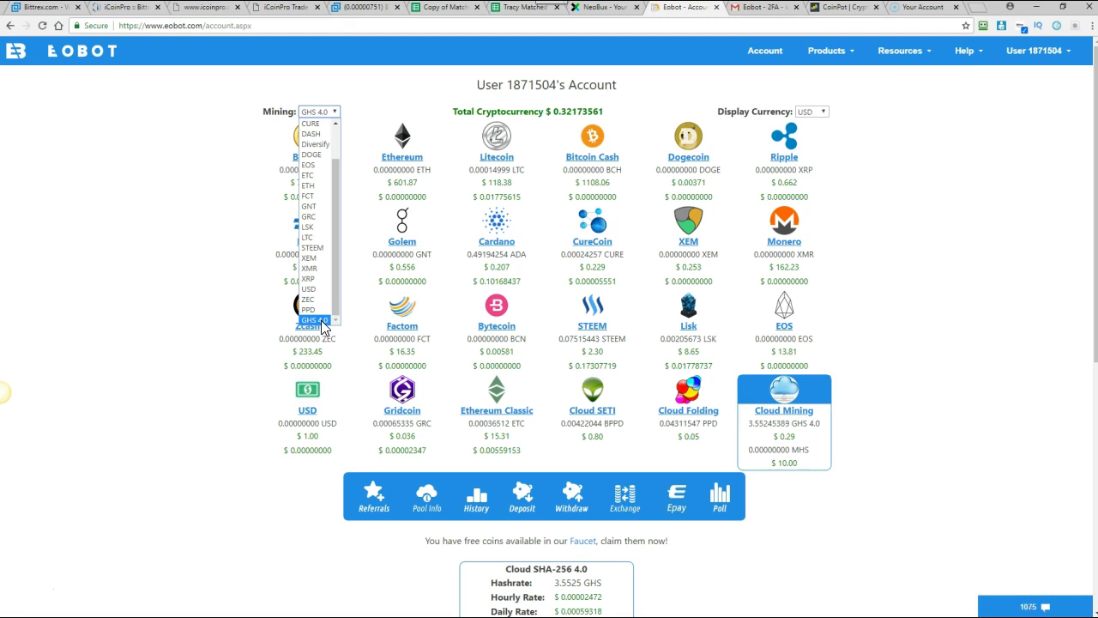
pyautogui.click(319, 320)
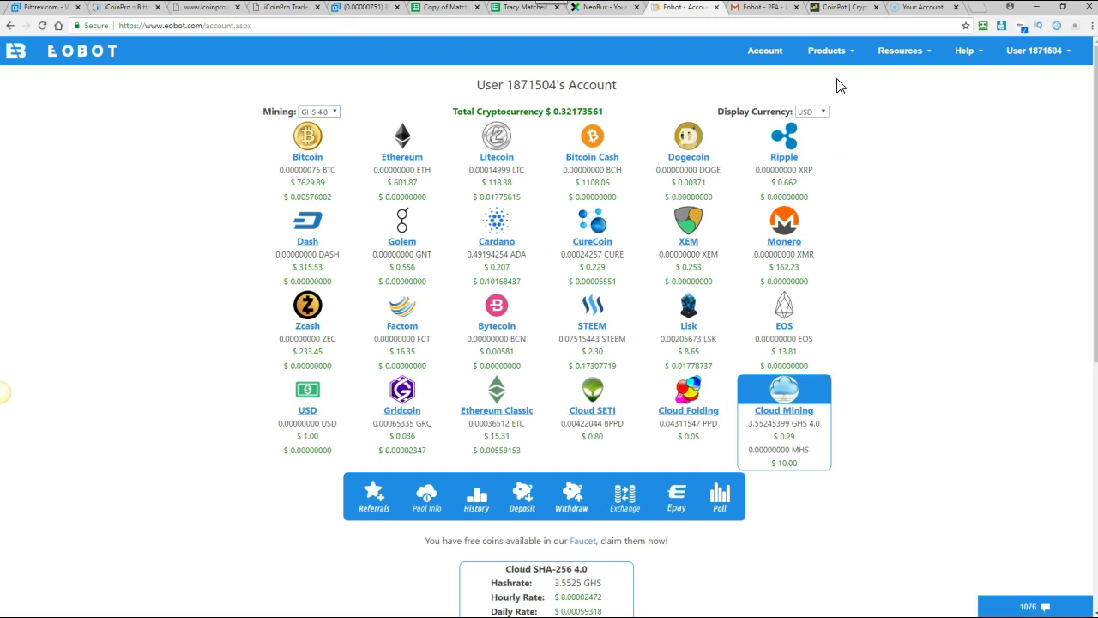
# Open the Faucet page, answer its captcha with "dinner reservation" and claim the faucet reward.
pyautogui.click(834, 51)
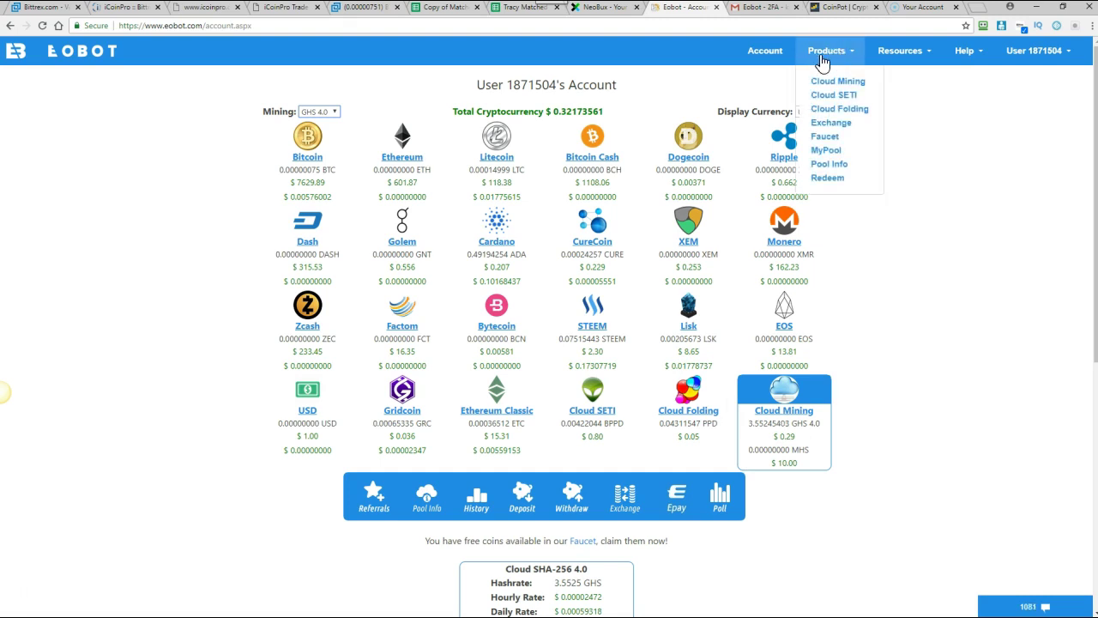
pyautogui.click(826, 138)
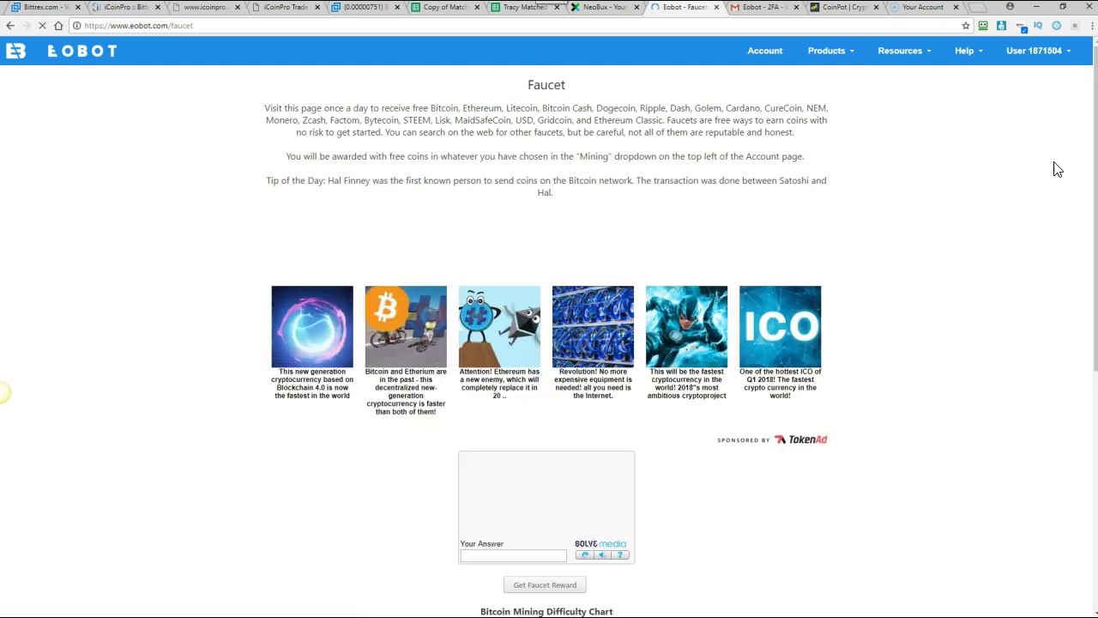
pyautogui.scroll(-1, 1054, 169)
pyautogui.scroll(-3, 921, 329)
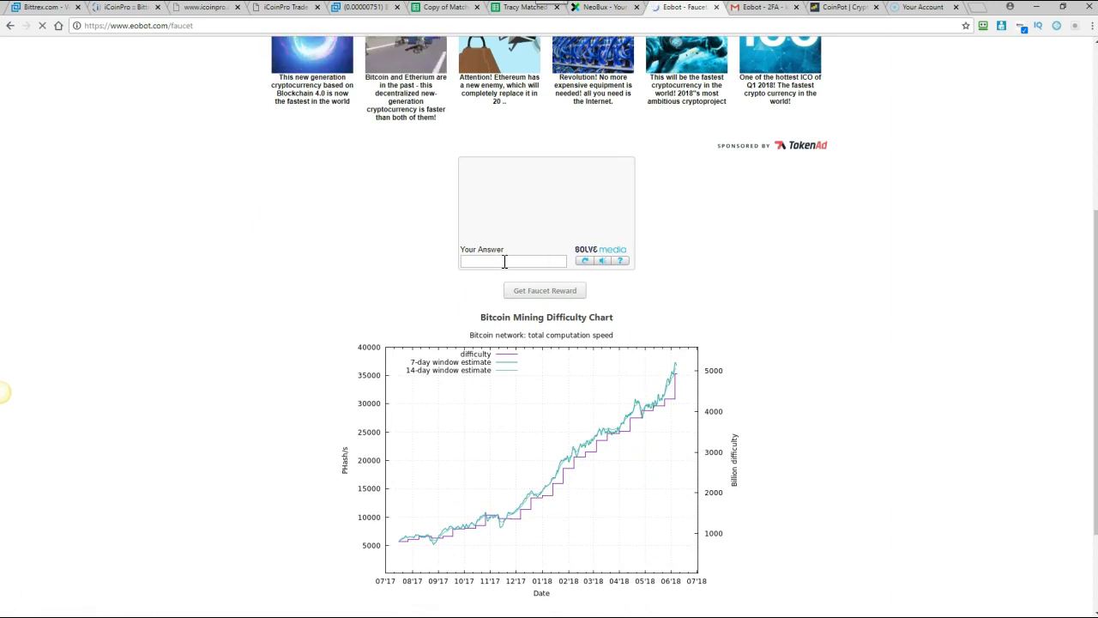
pyautogui.click(505, 262)
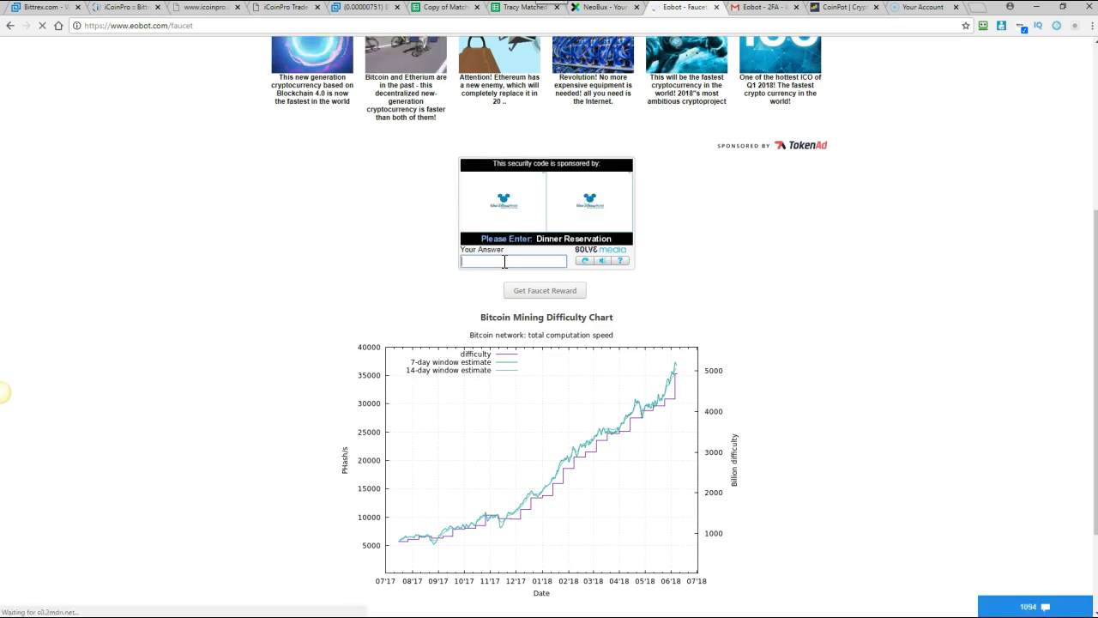
pyautogui.write('dinner reservation')
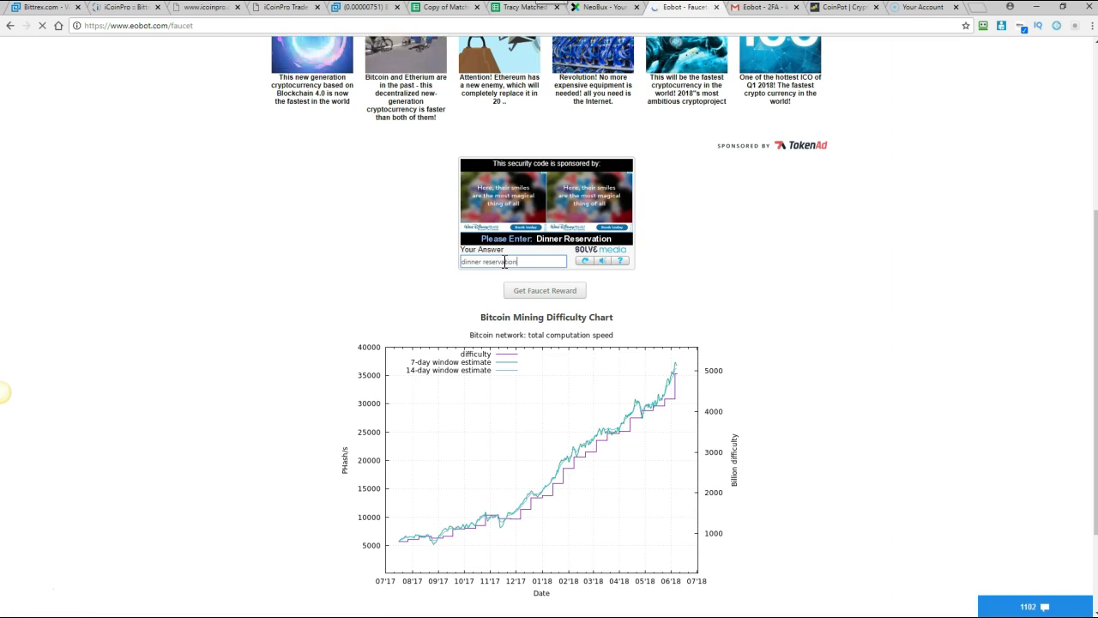
pyautogui.click(546, 293)
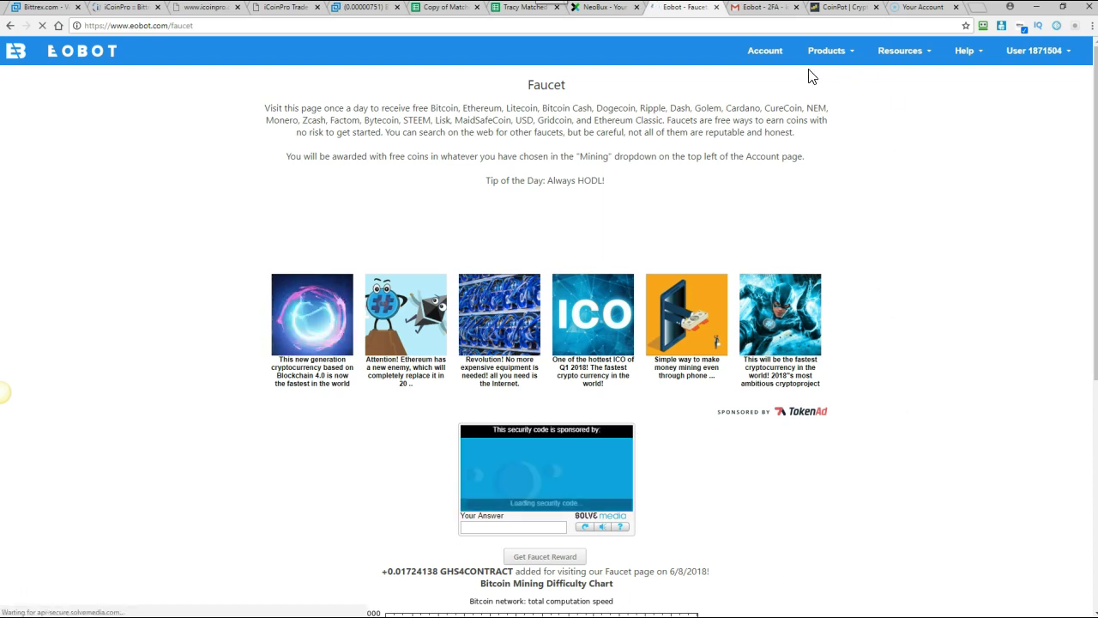
# Go back to the account page, open the deposit addresses and copy the DOGE address.
pyautogui.click(765, 53)
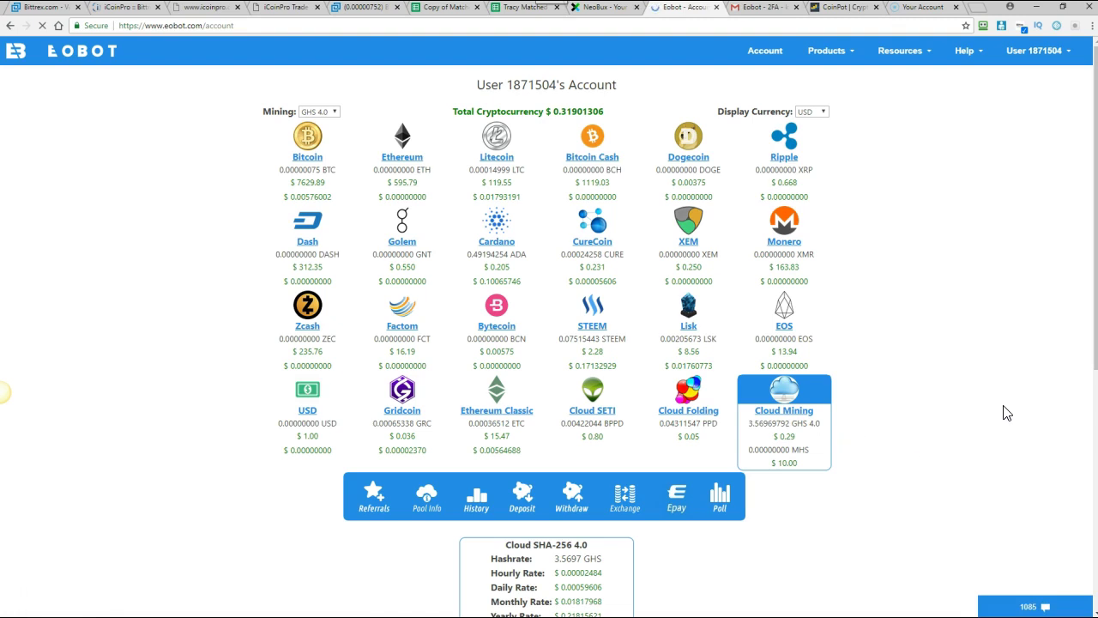
pyautogui.scroll(-3, 1095, 276)
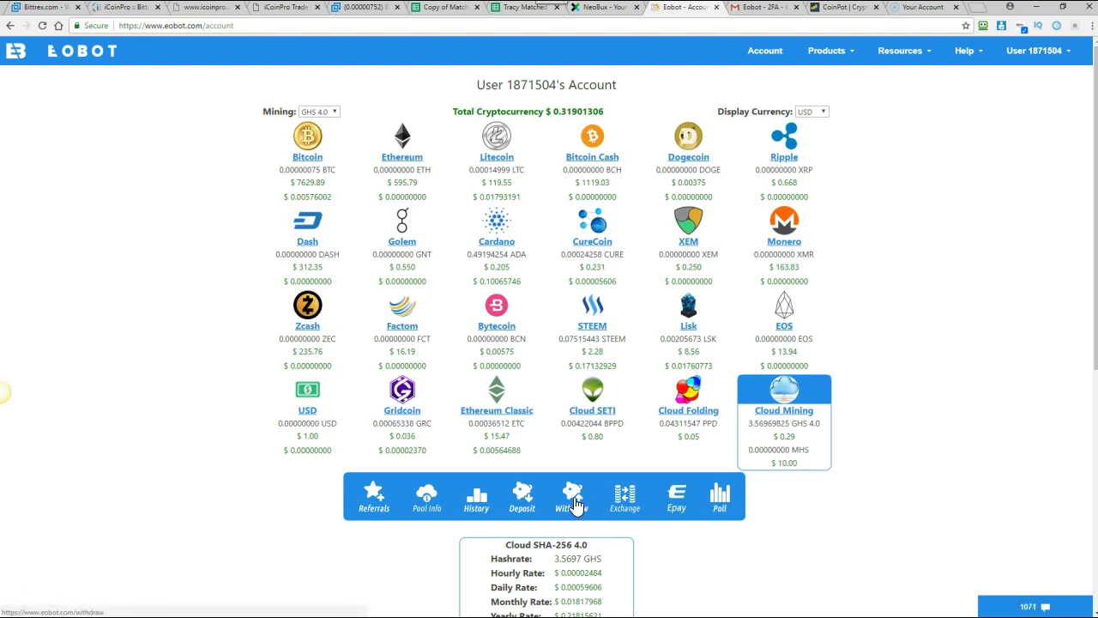
pyautogui.click(525, 499)
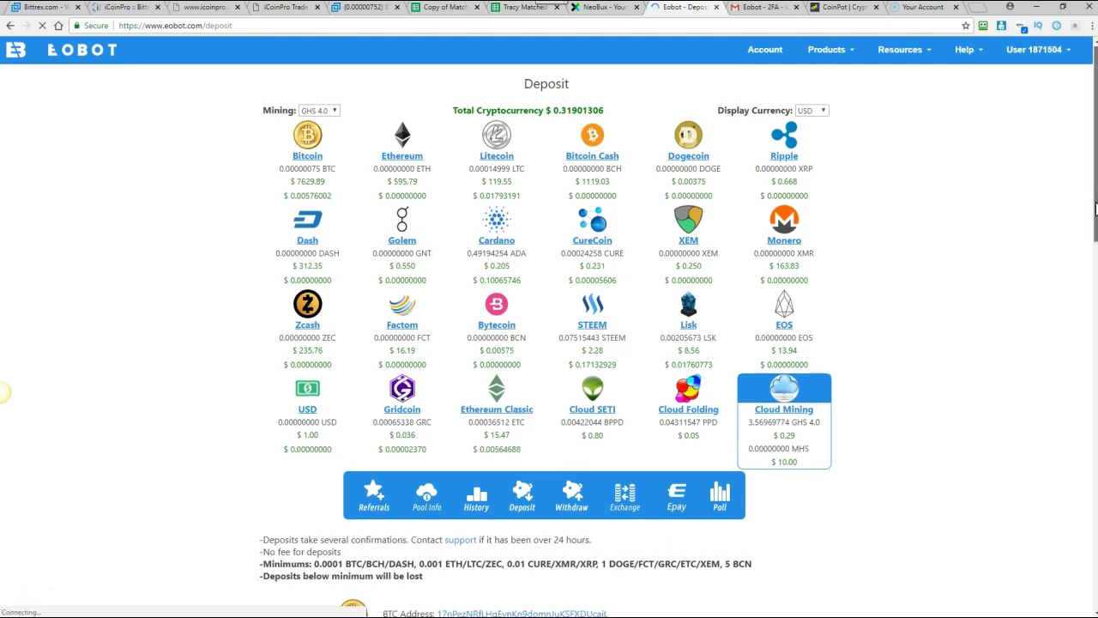
pyautogui.scroll(-3, 1096, 208)
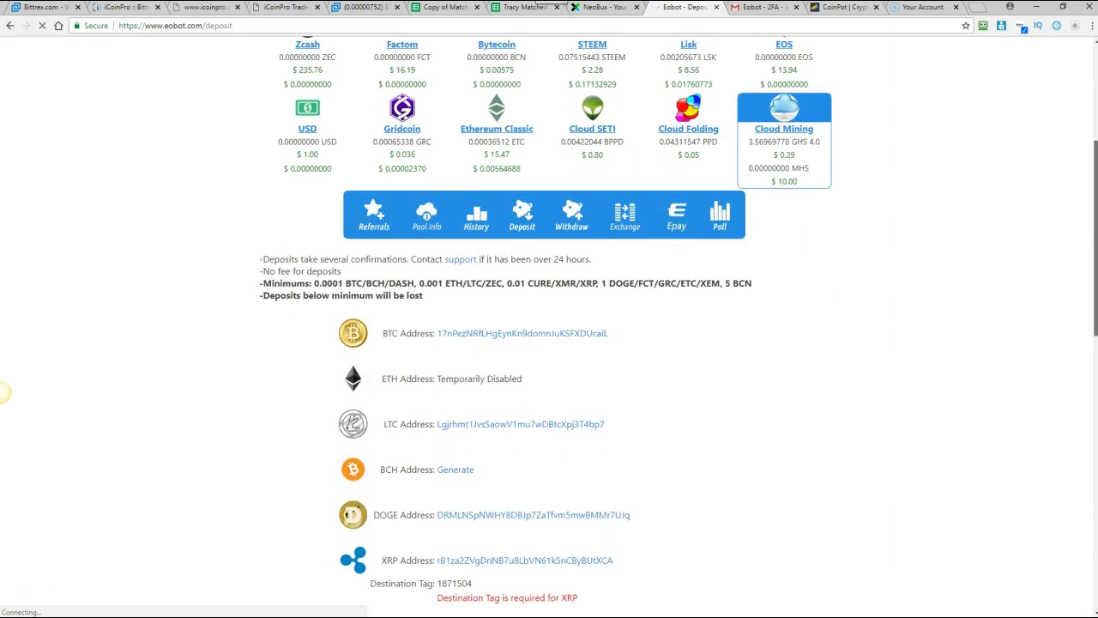
pyautogui.scroll(-2, 4, 392)
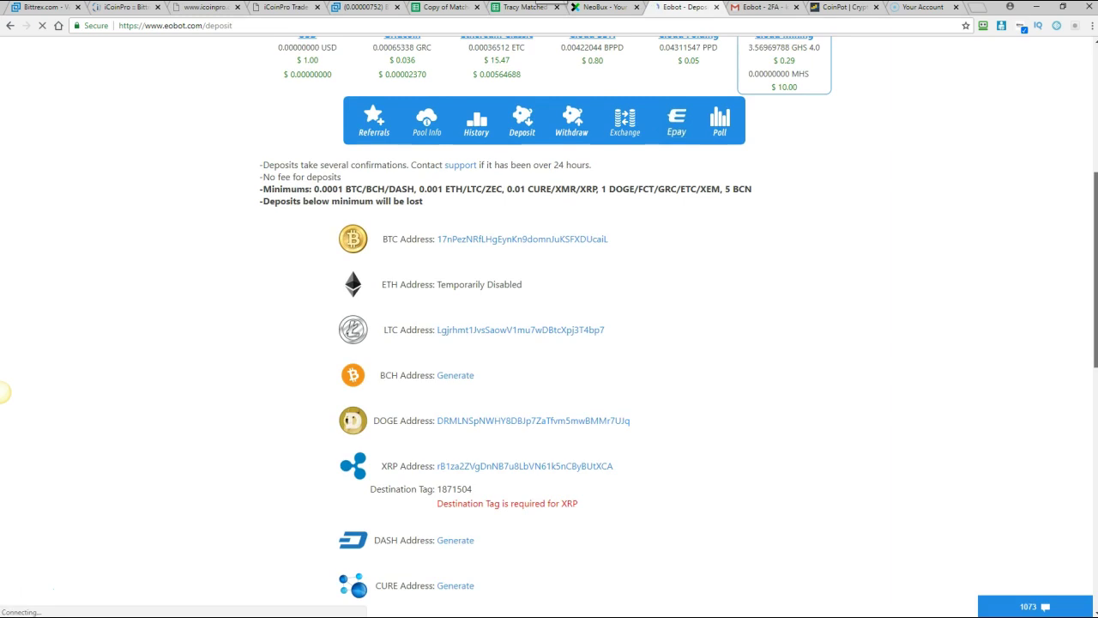
pyautogui.scroll(-1, 4, 392)
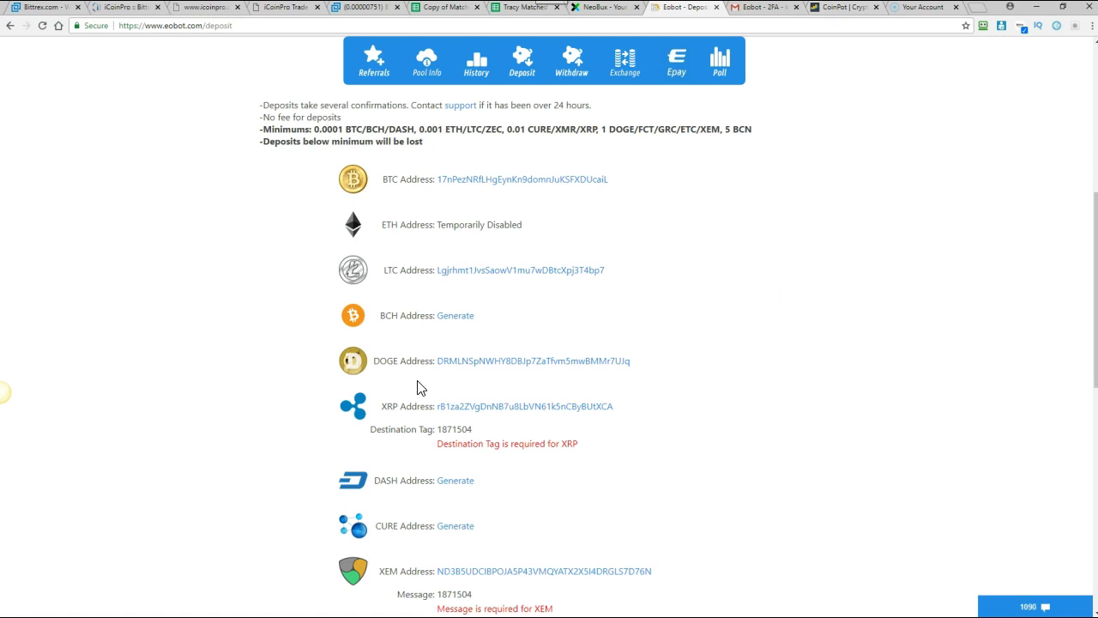
pyautogui.moveTo(434, 361); pyautogui.dragTo(623, 367)
pyautogui.rightClick(623, 368)
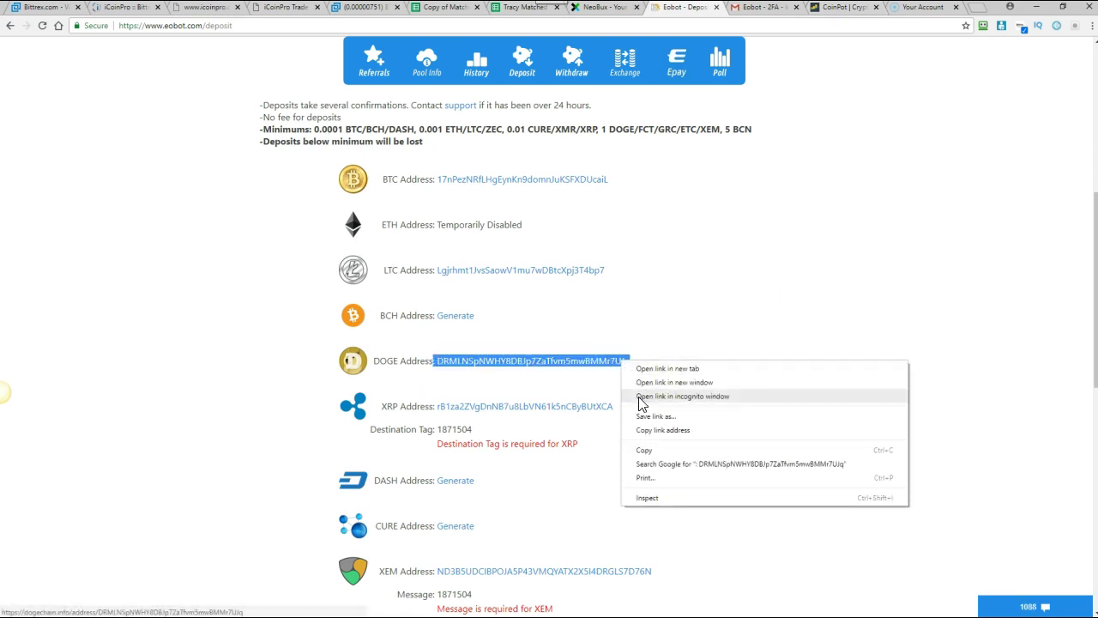
pyautogui.click(646, 454)
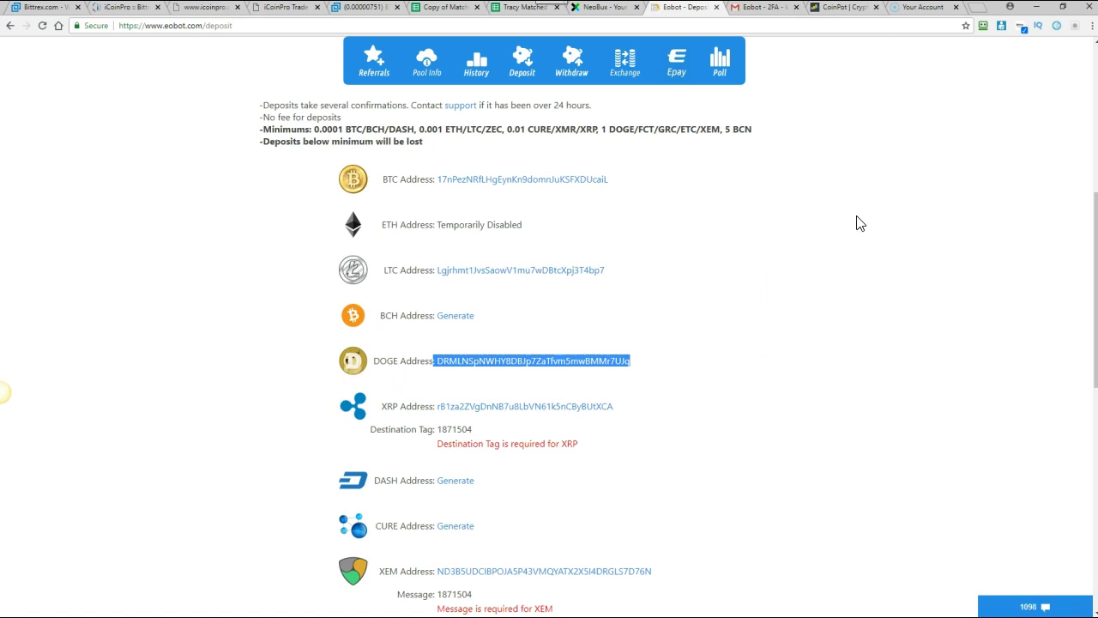
# Switch to CoinPot and set the Dogecoin withdrawal form to the maximum of 4.41 DOGE, closing it without submitting.
pyautogui.click(847, 10)
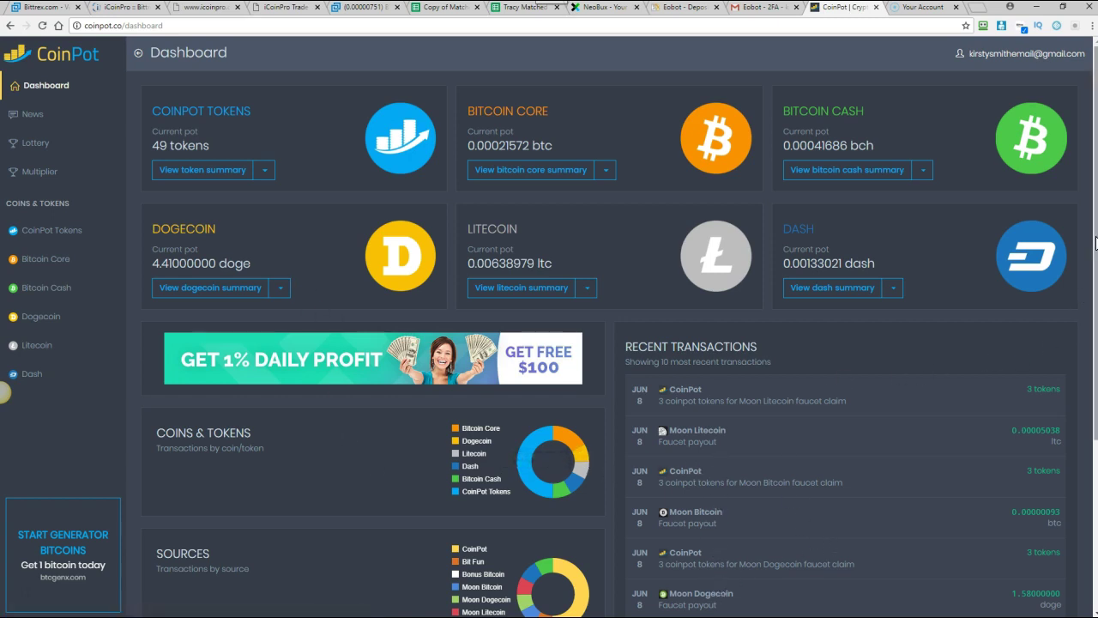
pyautogui.scroll(-2, 1084, 315)
pyautogui.scroll(-2, 5, 392)
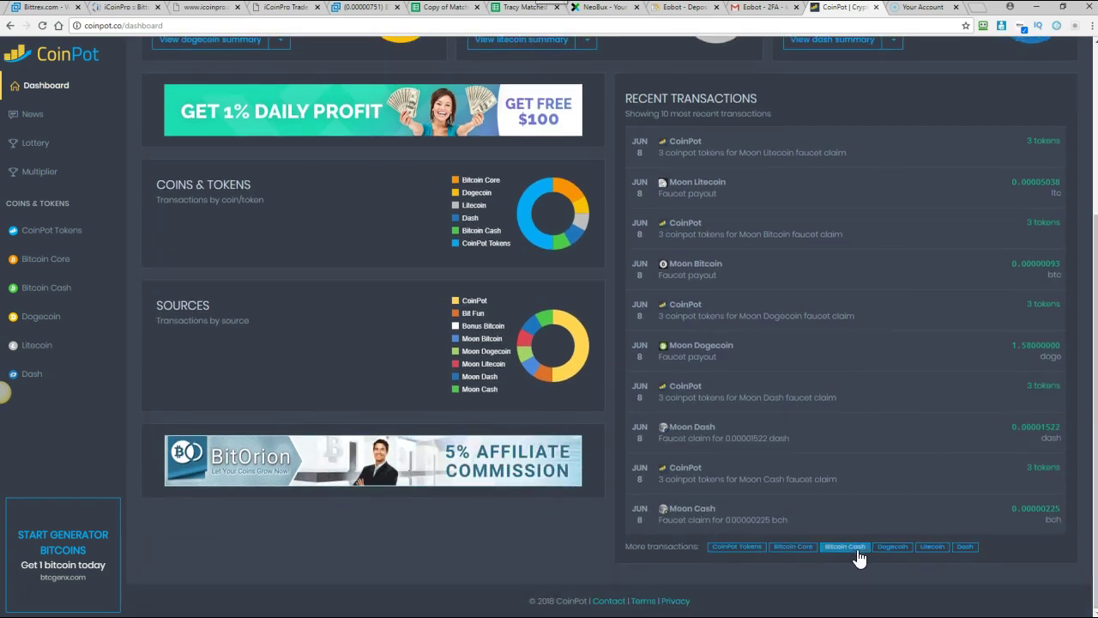
pyautogui.click(892, 549)
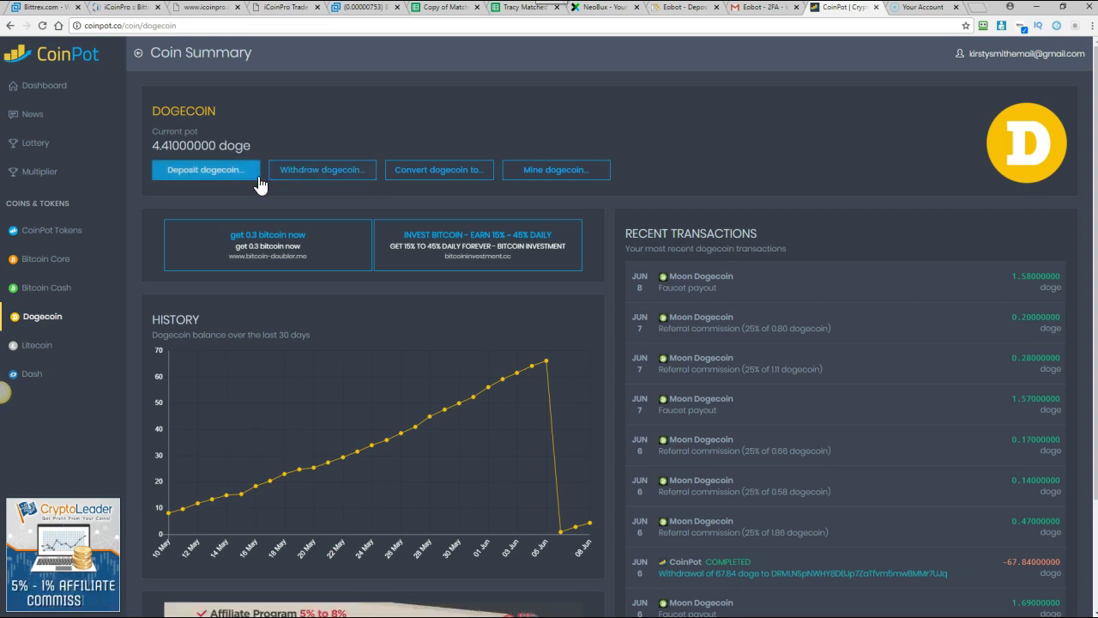
pyautogui.click(309, 176)
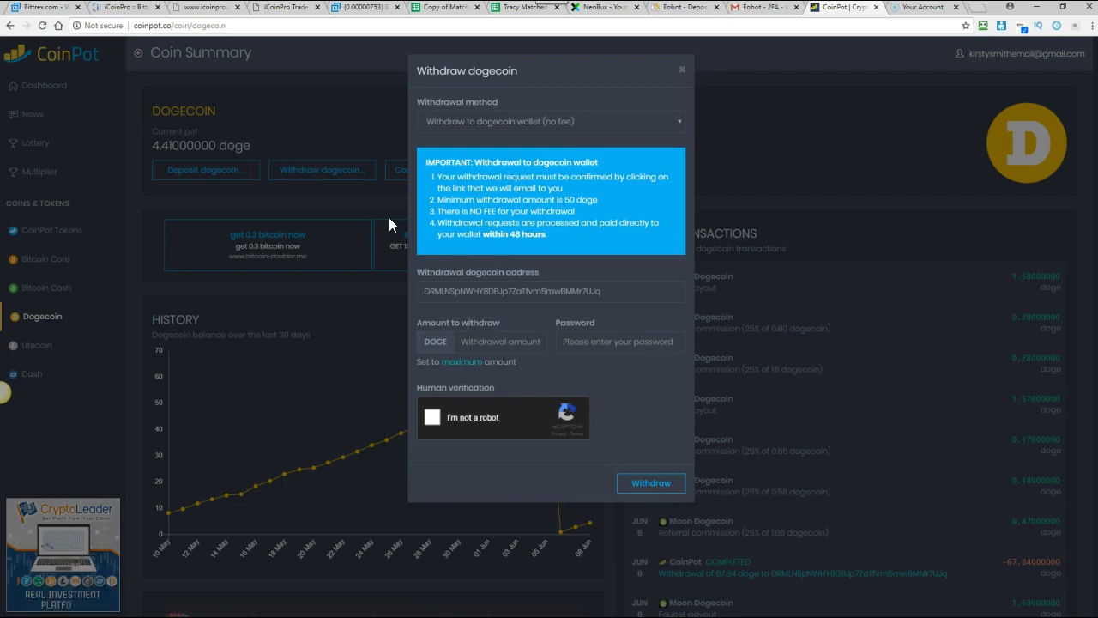
pyautogui.click(471, 362)
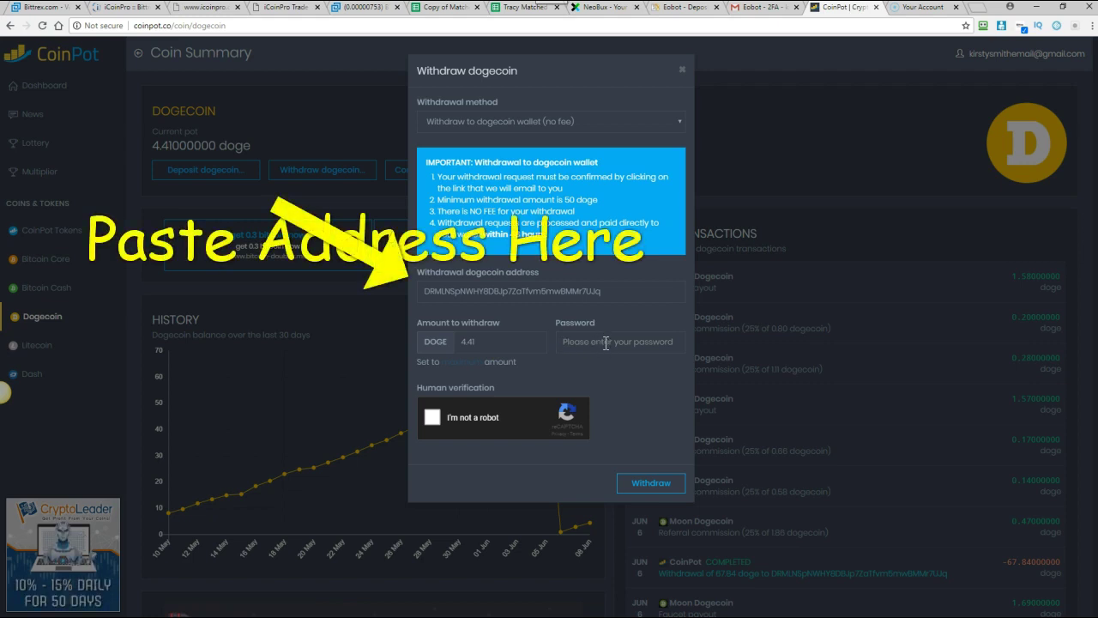
pyautogui.click(606, 342)
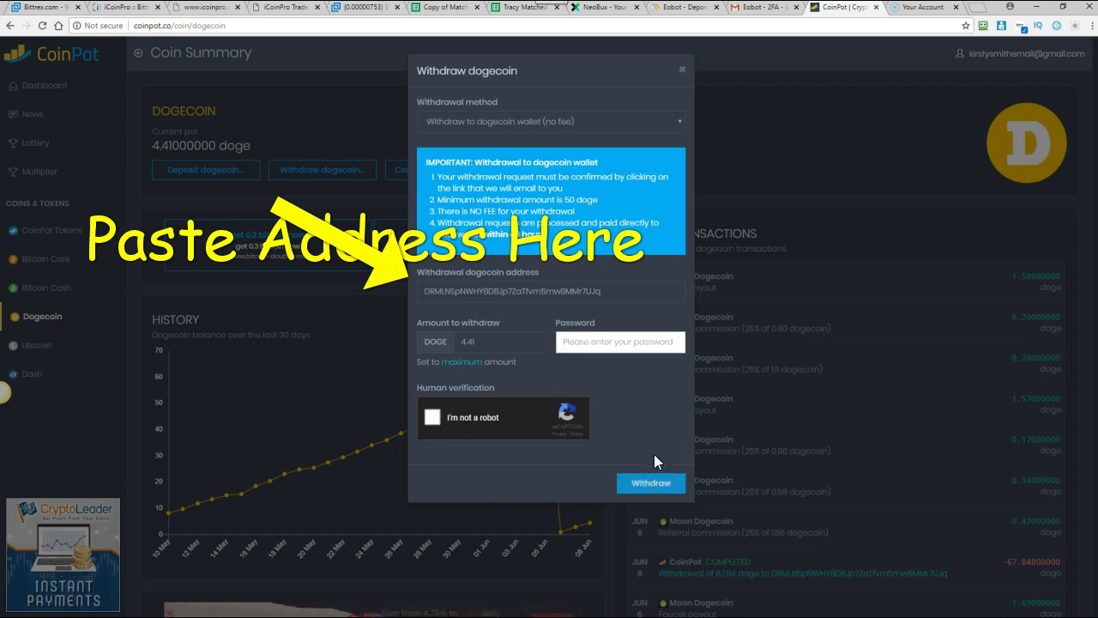
pyautogui.click(683, 78)
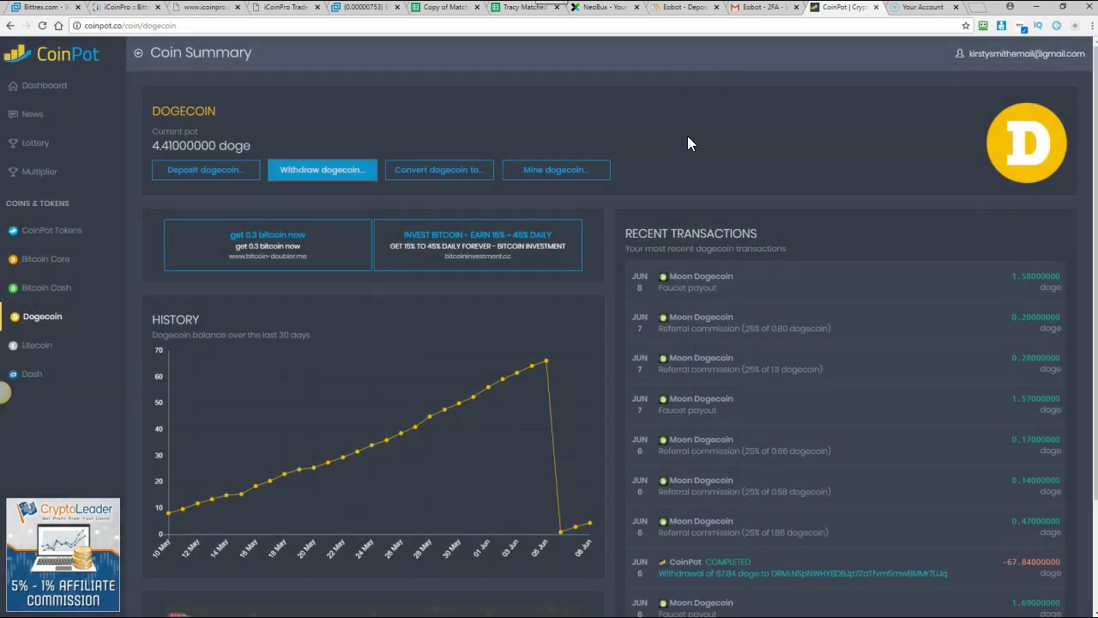
# Return to the CoinPot dashboard, and find and open the Eobot "Deposit Confirmed" email in the Gmail inbox.
pyautogui.click(50, 87)
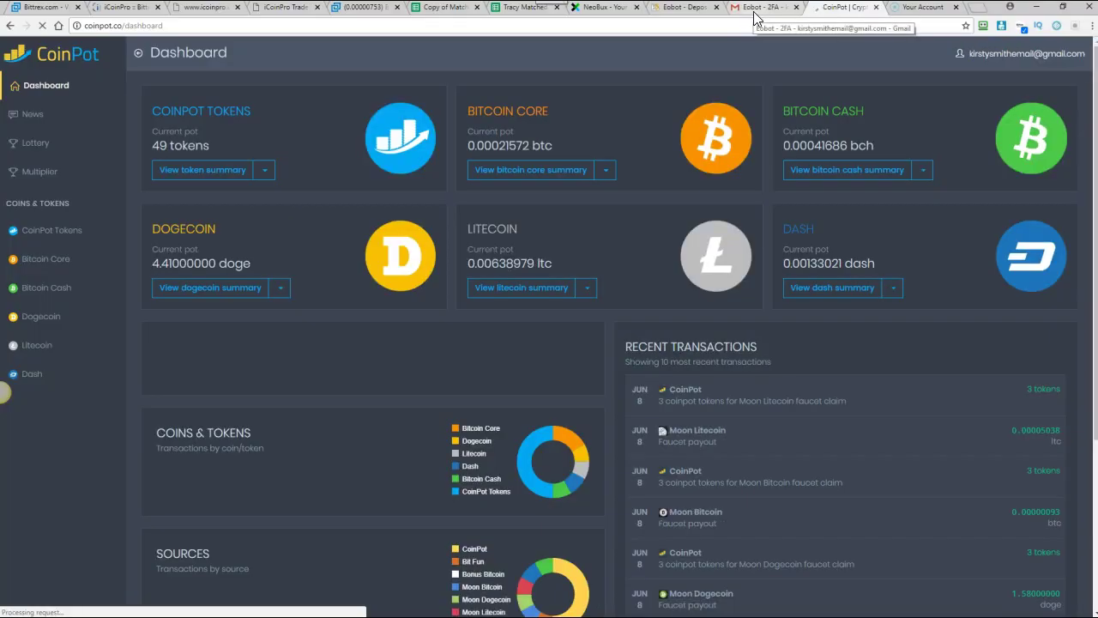
pyautogui.click(754, 8)
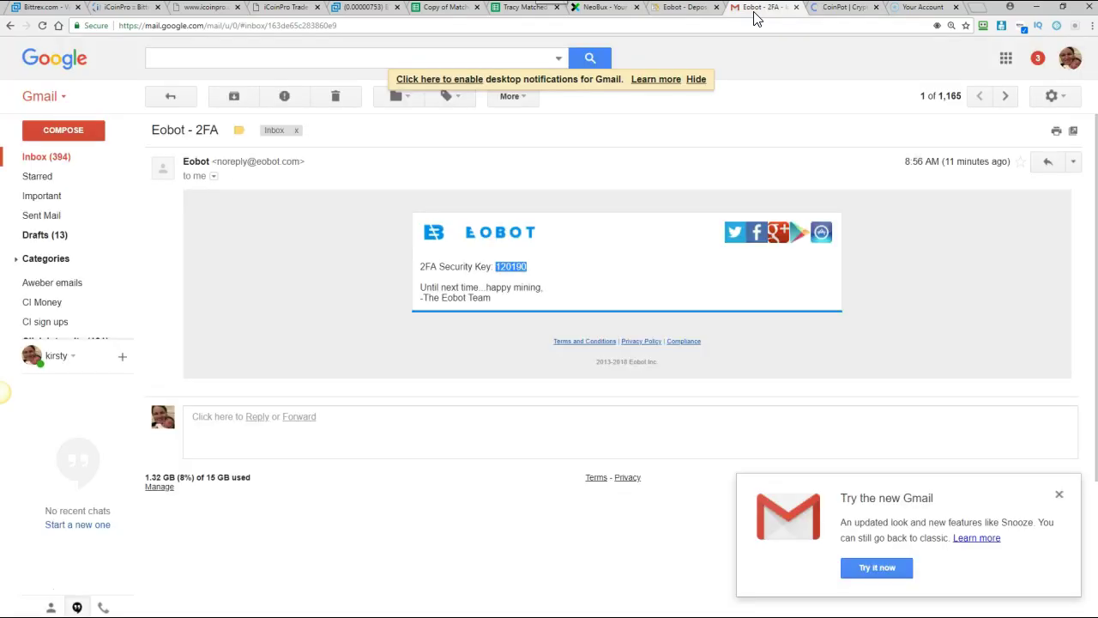
pyautogui.click(30, 156)
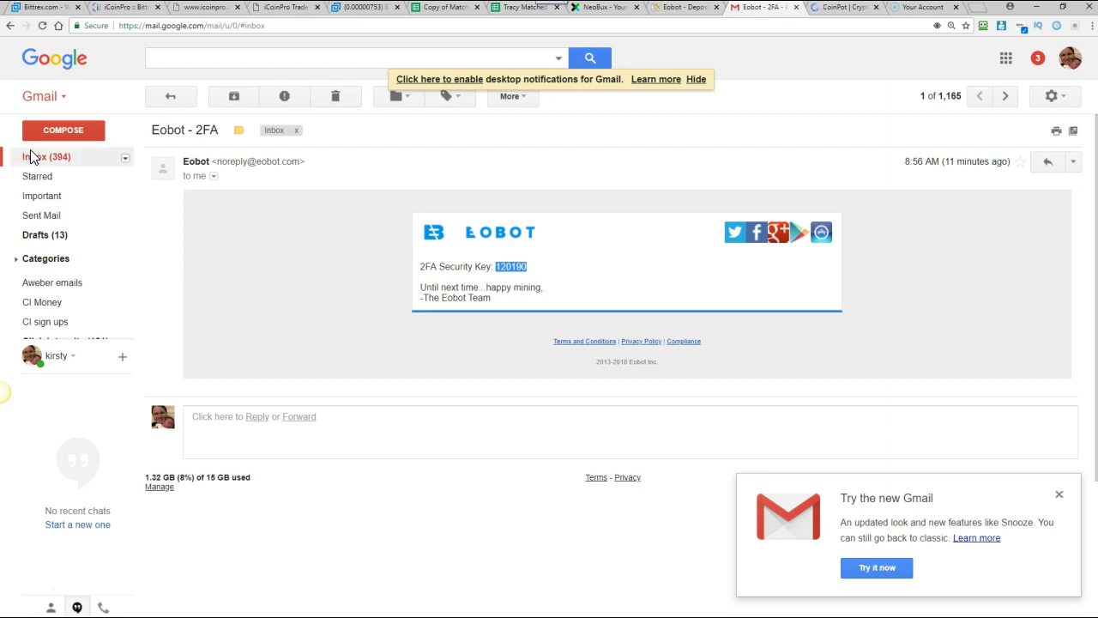
pyautogui.scroll(-10, 421, 320)
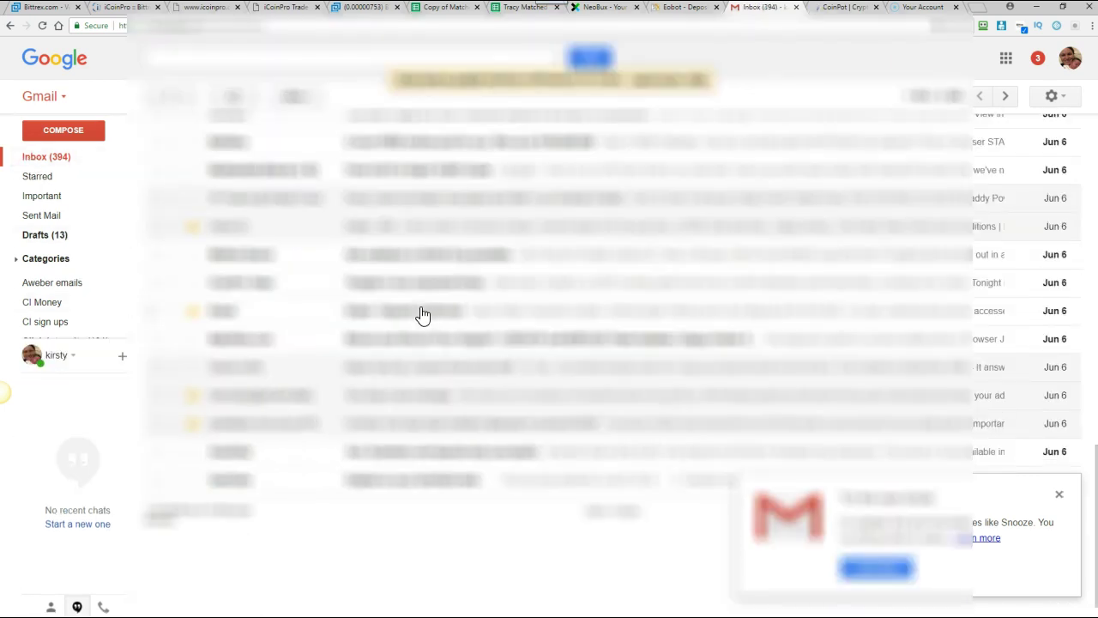
pyautogui.click(422, 313)
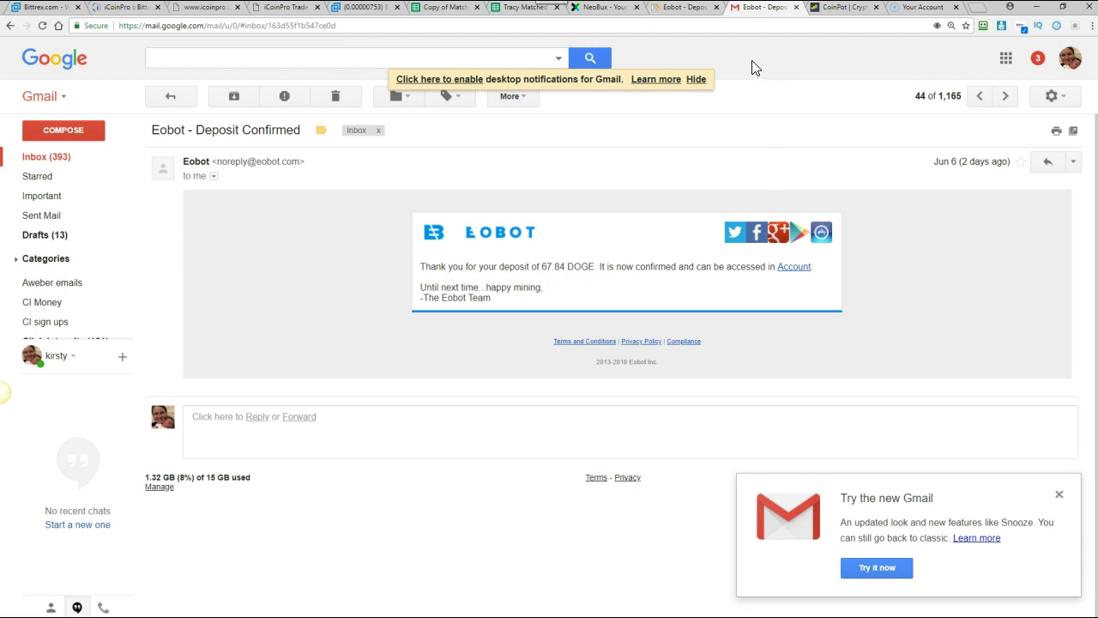
# Switch back to the Eobot deposit page and look over the coin balances overview.
pyautogui.click(692, 14)
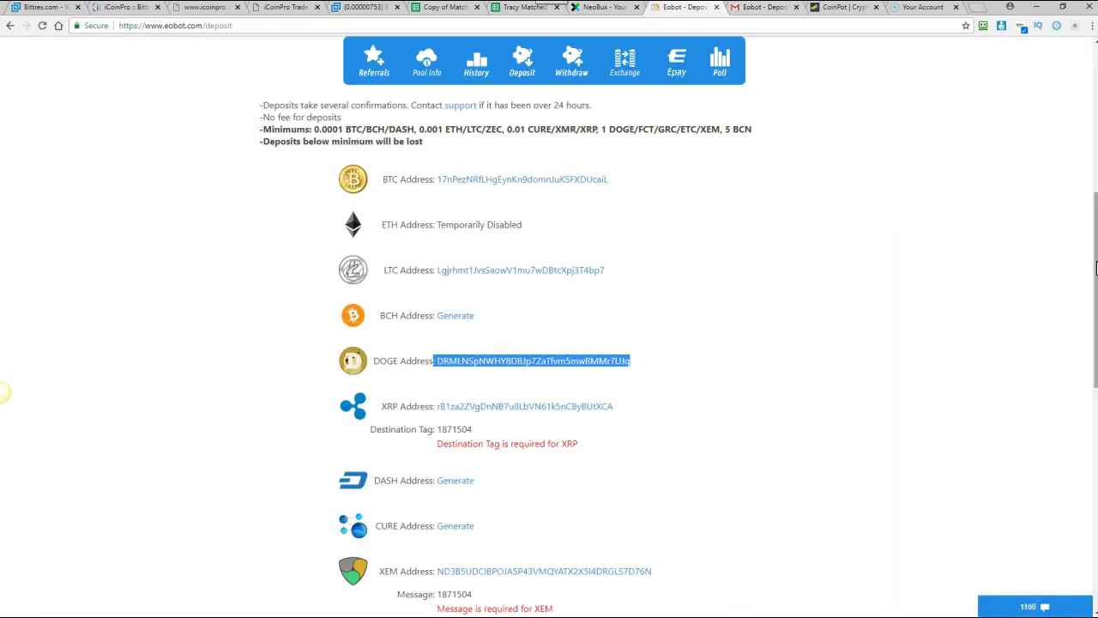
pyautogui.moveTo(1097, 268); pyautogui.dragTo(1096, 123)
pyautogui.click(964, 51)
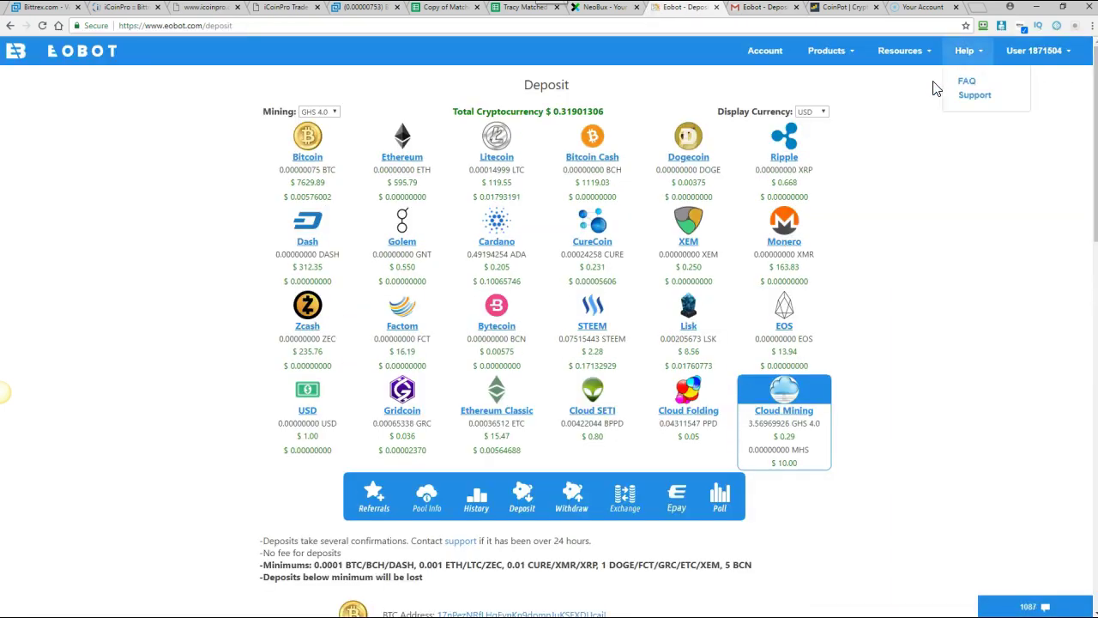
pyautogui.click(935, 88)
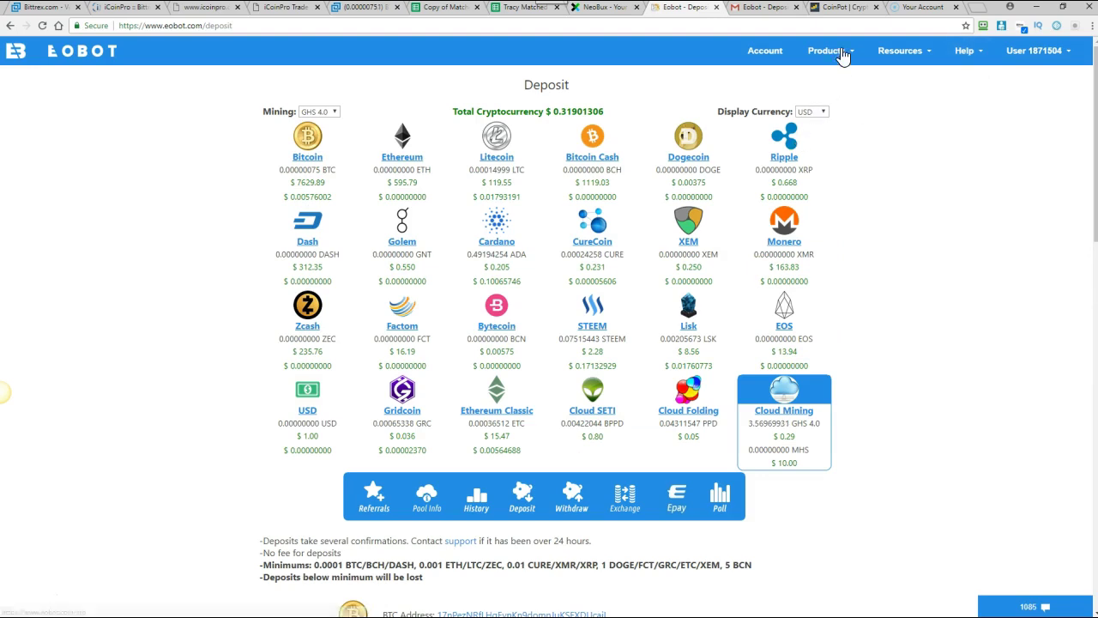
# Switch to CoinPot and open the form for converting CoinPot tokens.
pyautogui.click(845, 6)
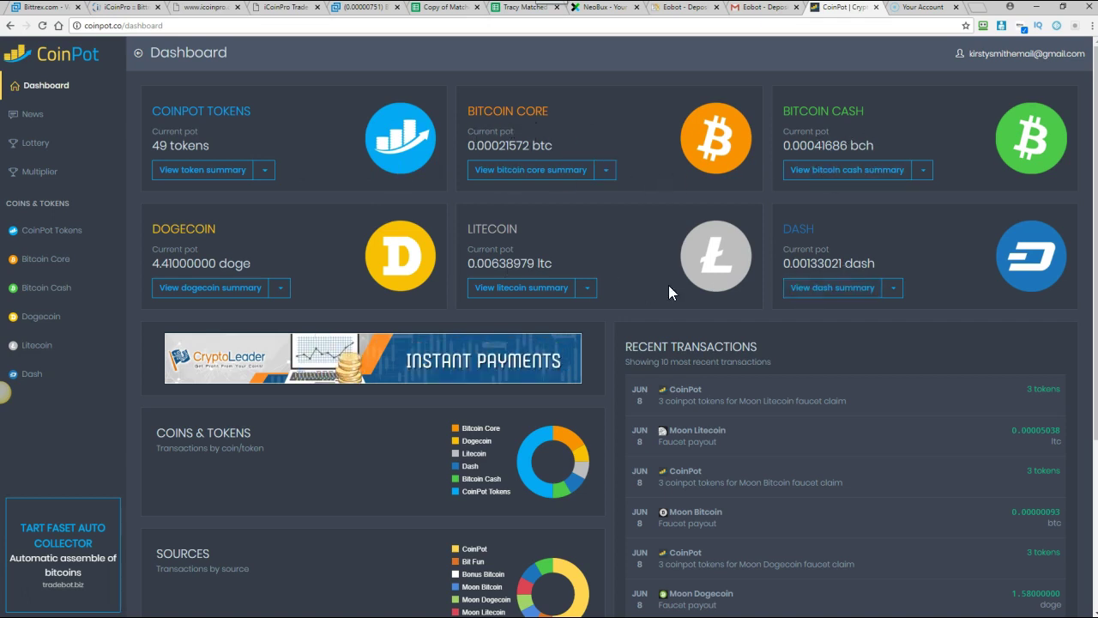
pyautogui.click(522, 289)
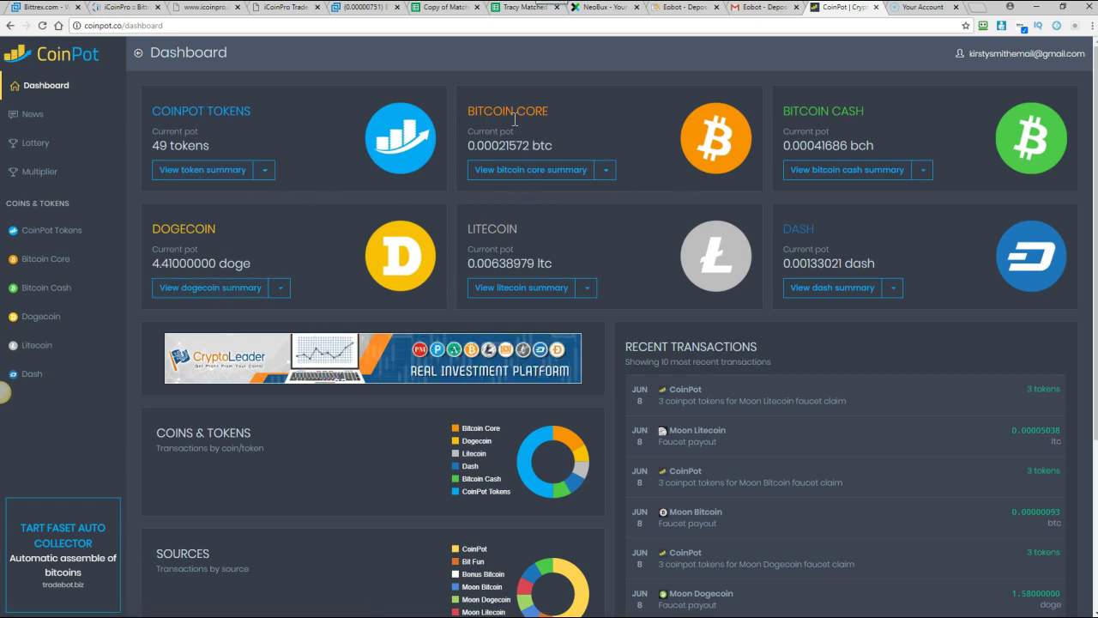
pyautogui.click(265, 170)
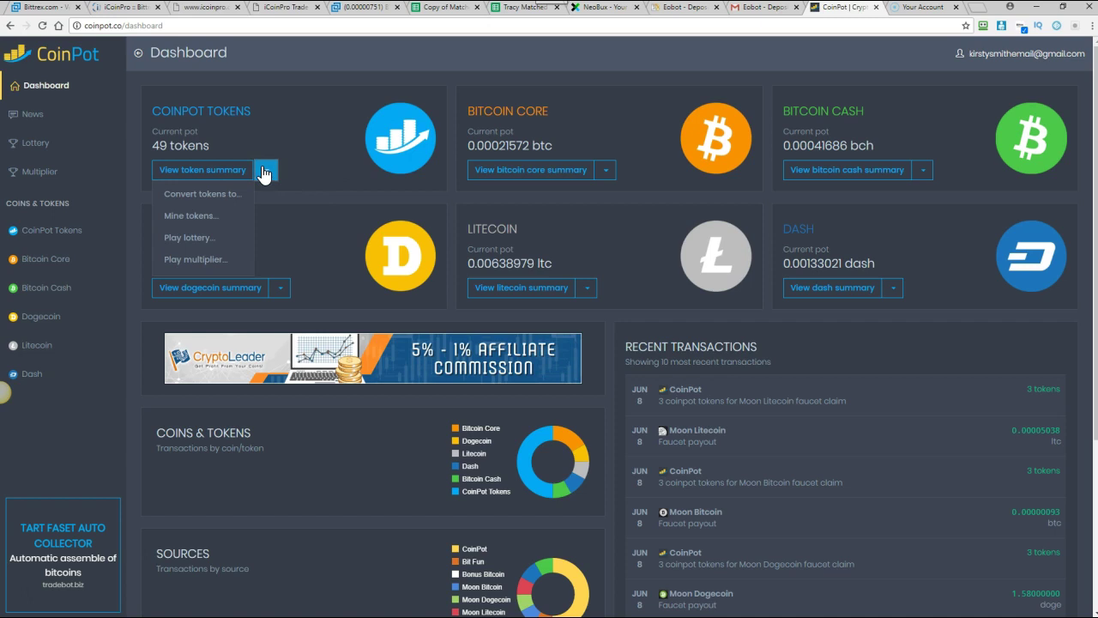
pyautogui.click(194, 198)
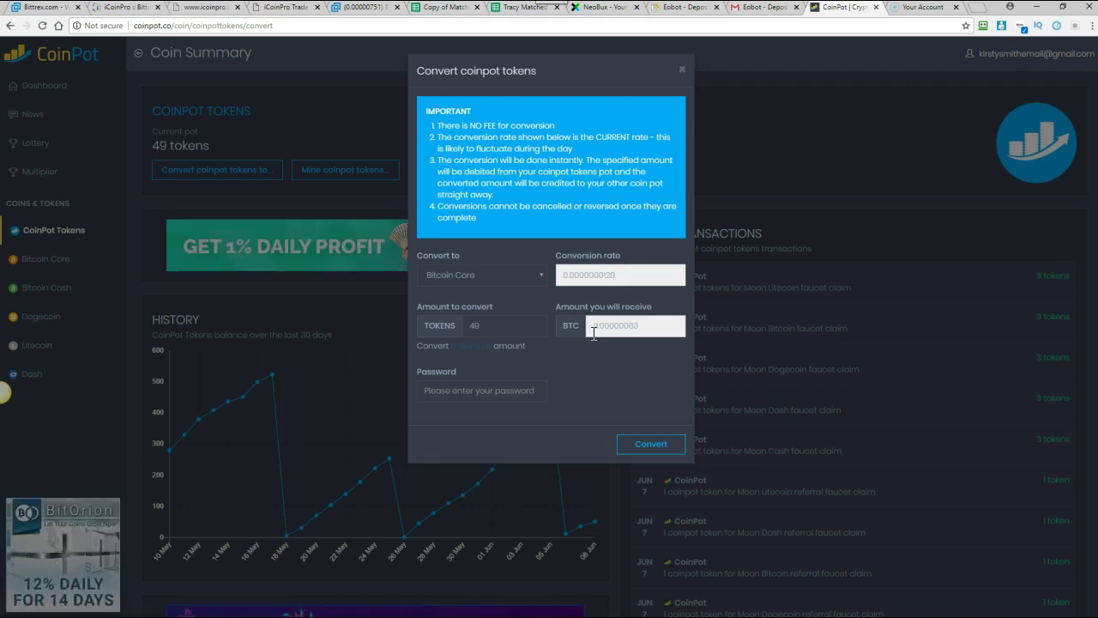
# Enter the account password and convert the 49 CoinPot tokens to Bitcoin Core, confirming the conversion.
pyautogui.click(495, 391)
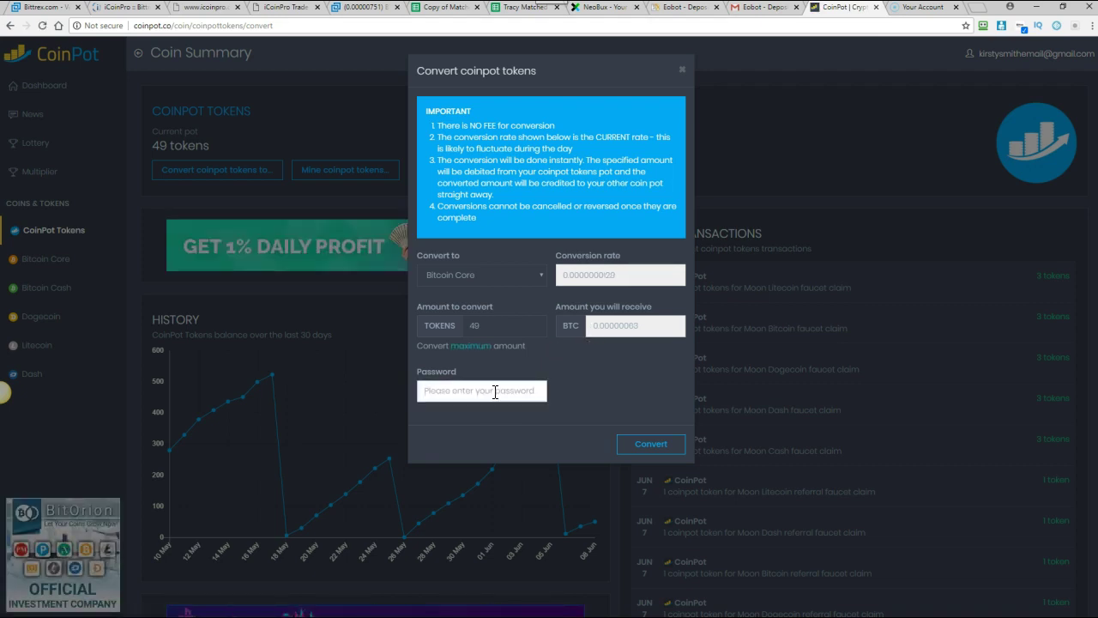
pyautogui.write('****')
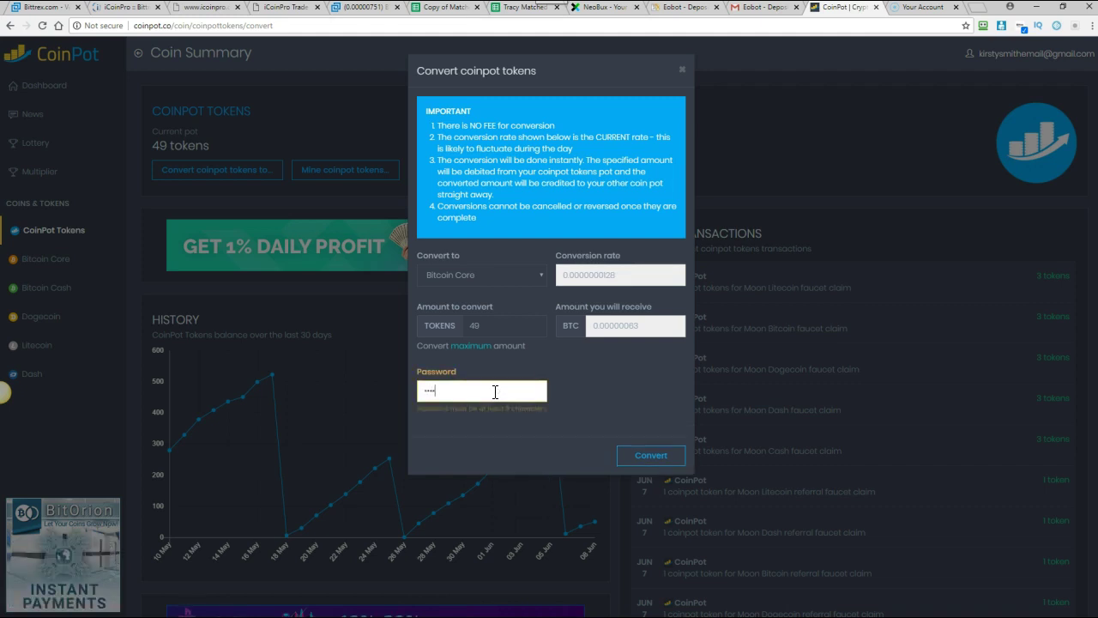
pyautogui.write('**')
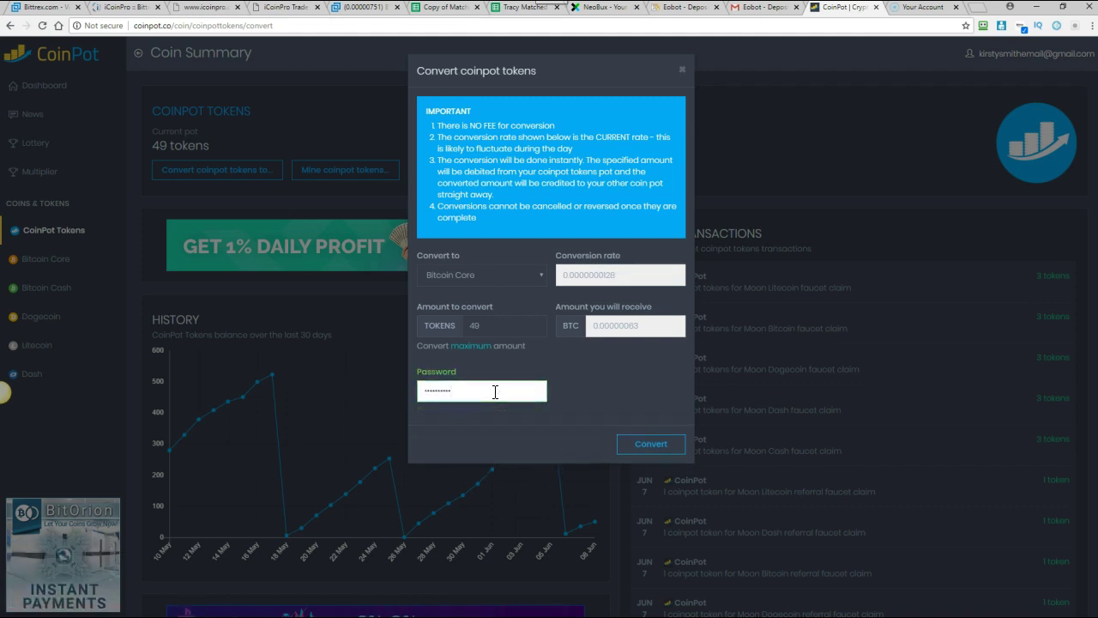
pyautogui.click(682, 447)
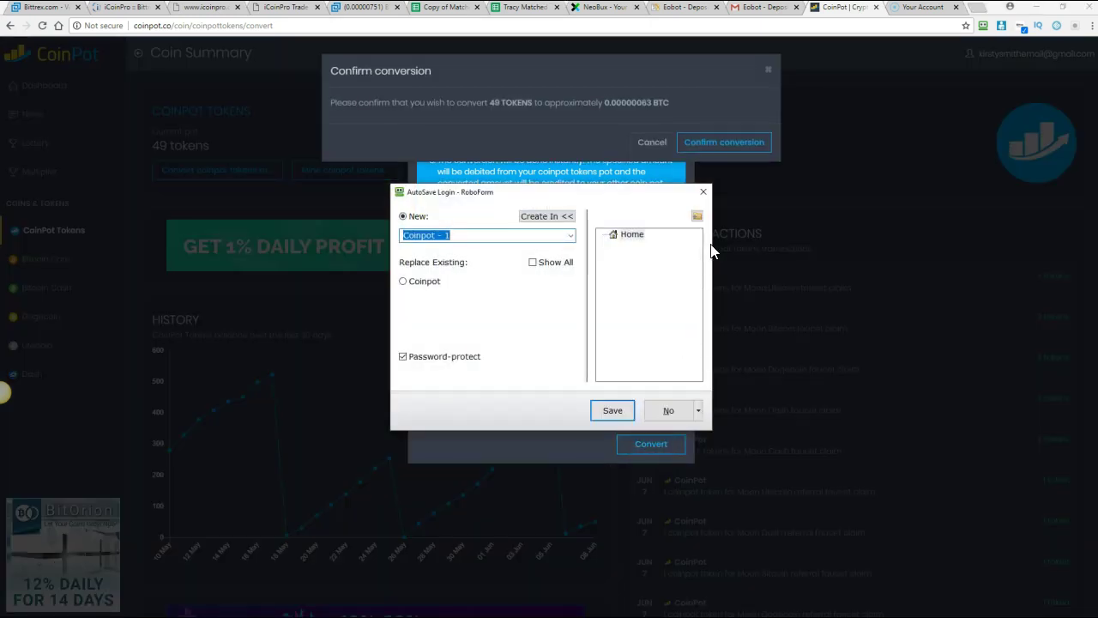
pyautogui.click(725, 143)
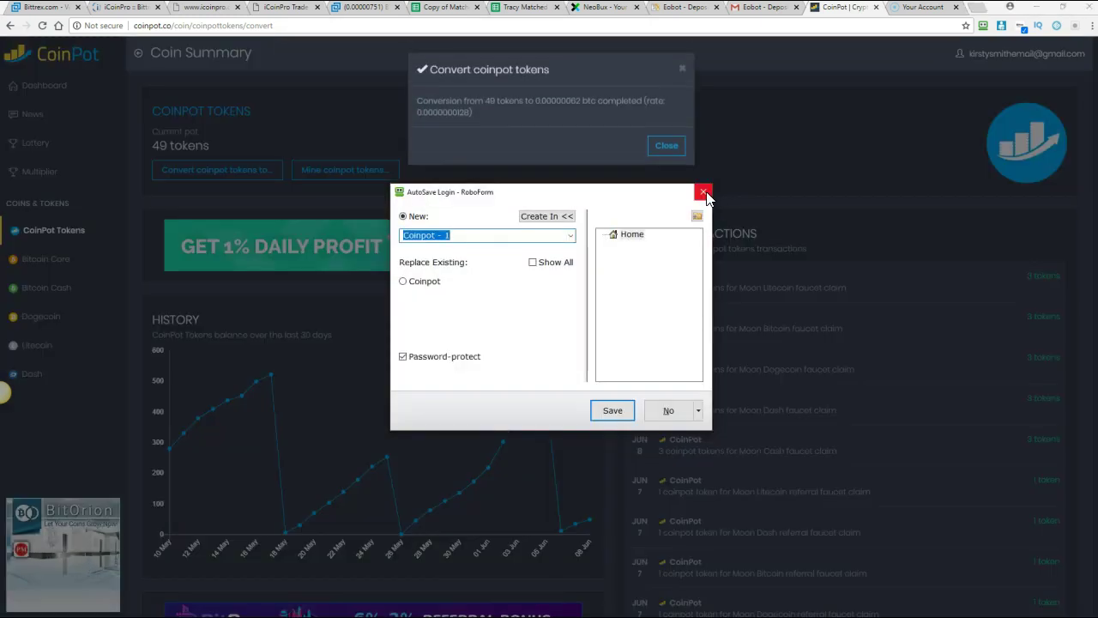
# Dismiss the RoboForm save-login dialog, close the conversion message and return to the CoinPot dashboard.
pyautogui.click(704, 191)
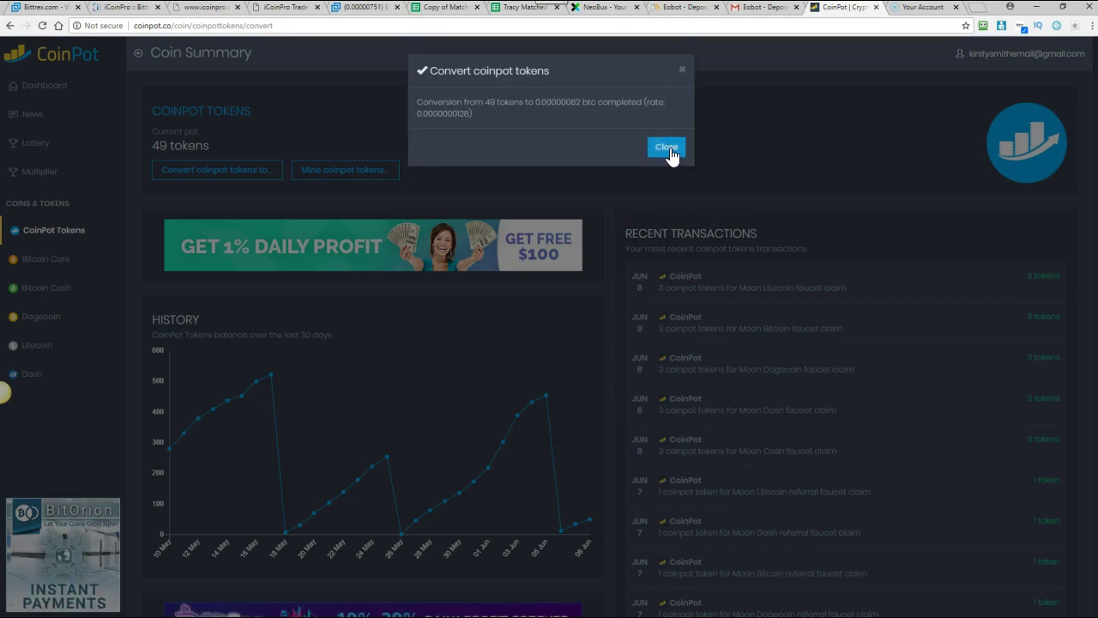
pyautogui.click(668, 149)
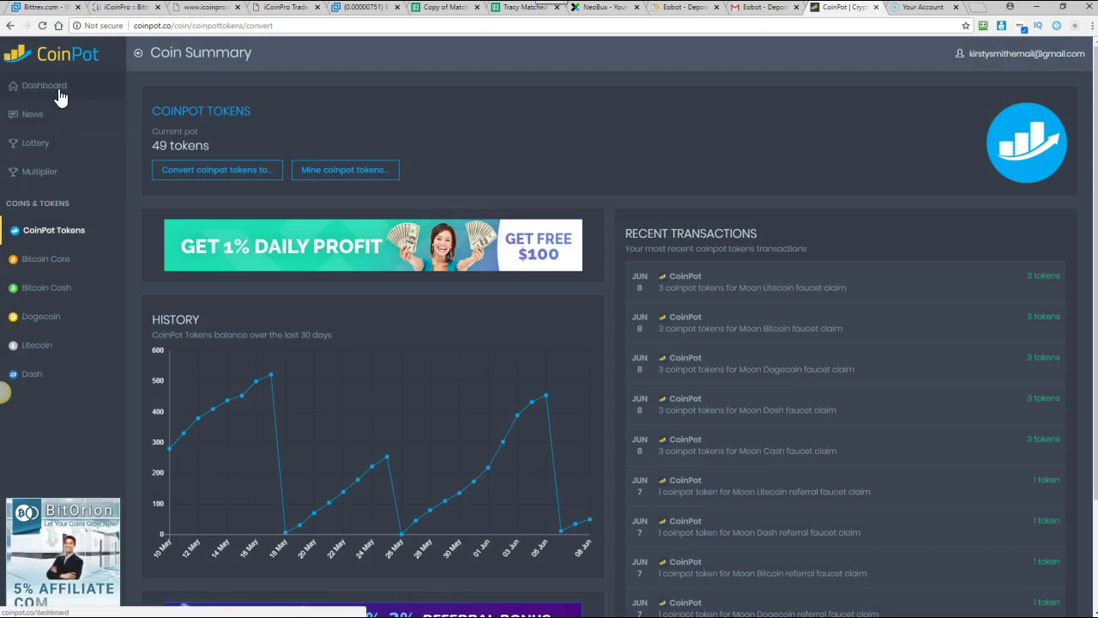
pyautogui.click(57, 84)
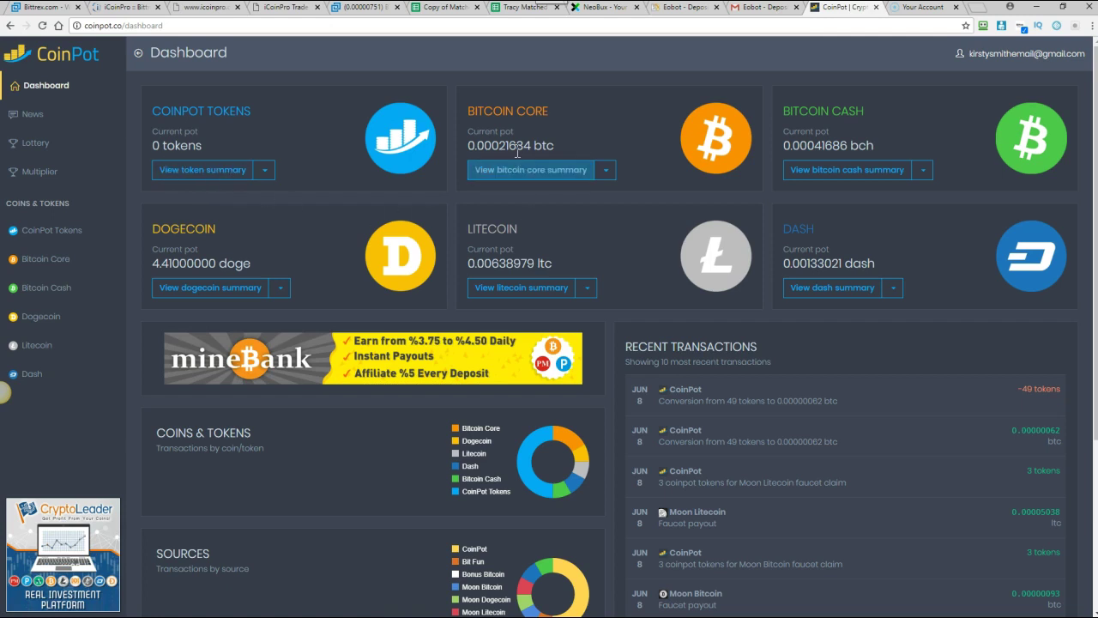
# Switch back to Eobot and bring up the exchange form.
pyautogui.click(686, 8)
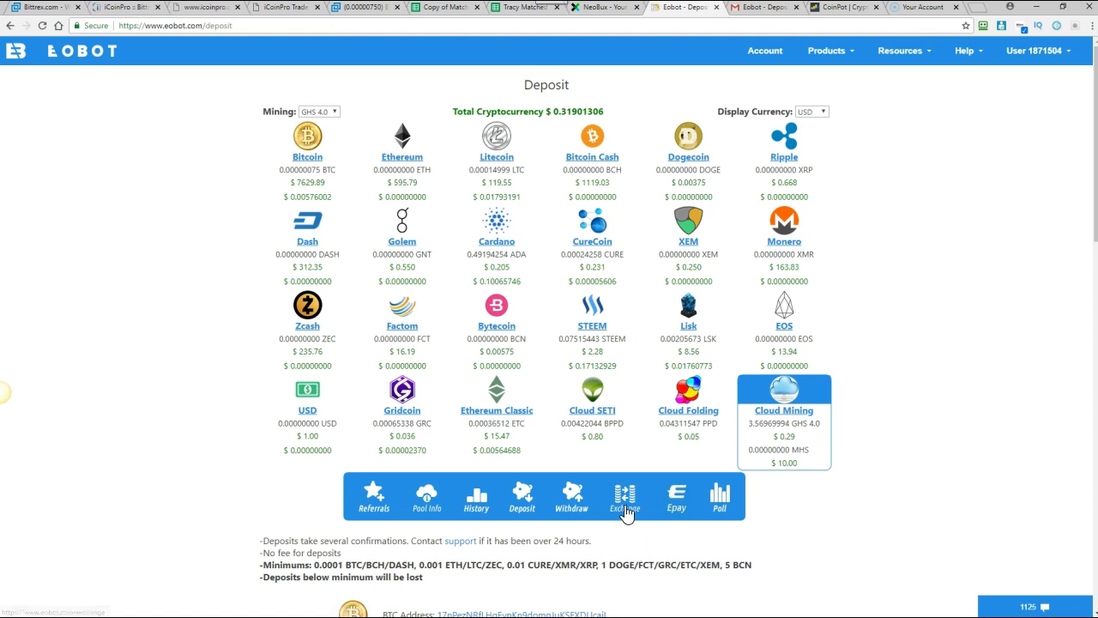
pyautogui.click(626, 506)
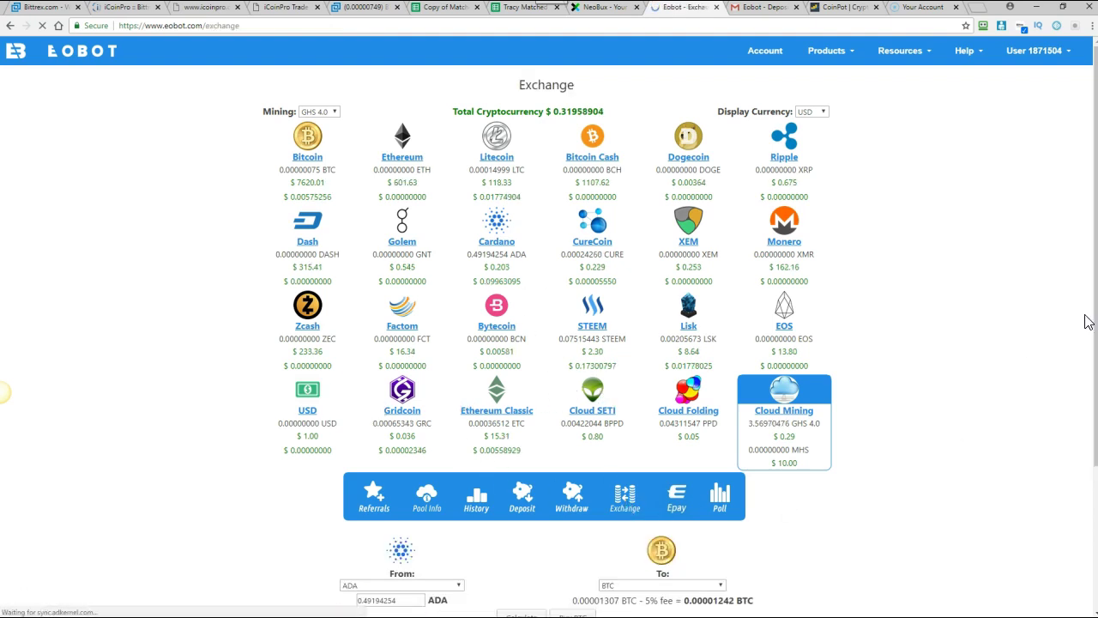
pyautogui.moveTo(1096, 319); pyautogui.dragTo(1095, 402)
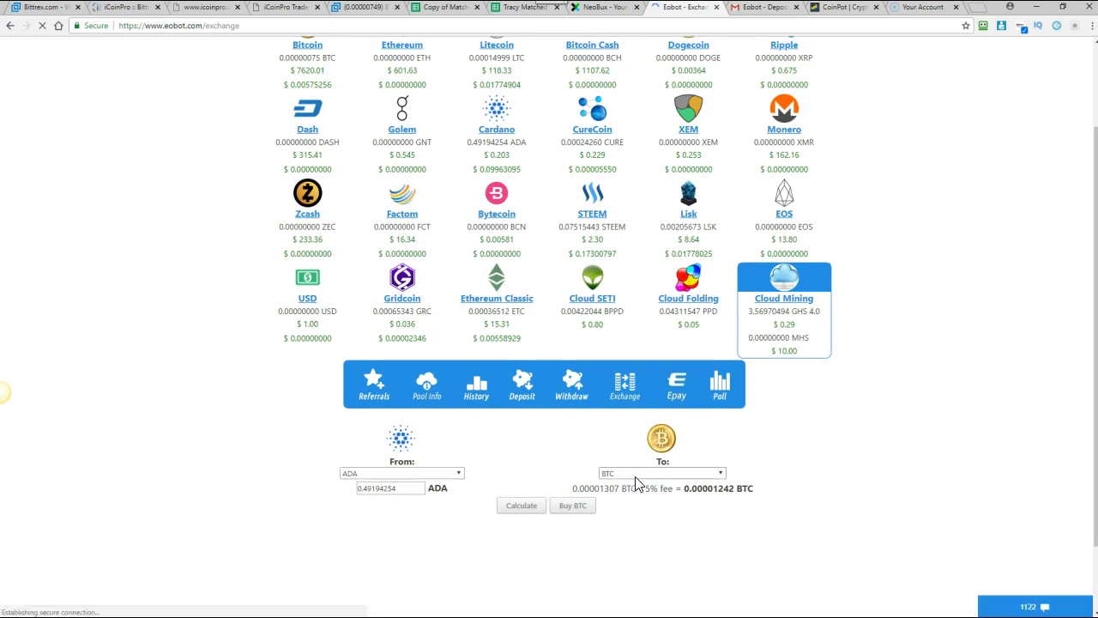
# Set the exchange to convert from DOGE to Cloud SHA-256 4.0 10 Year Rental, without buying.
pyautogui.click(459, 475)
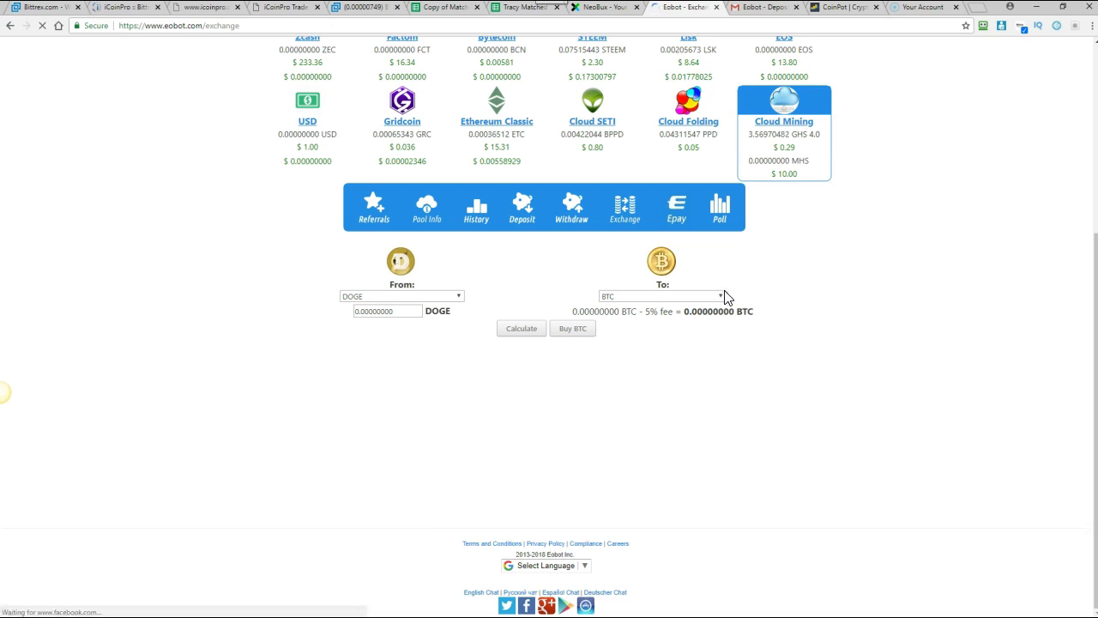
pyautogui.click(720, 297)
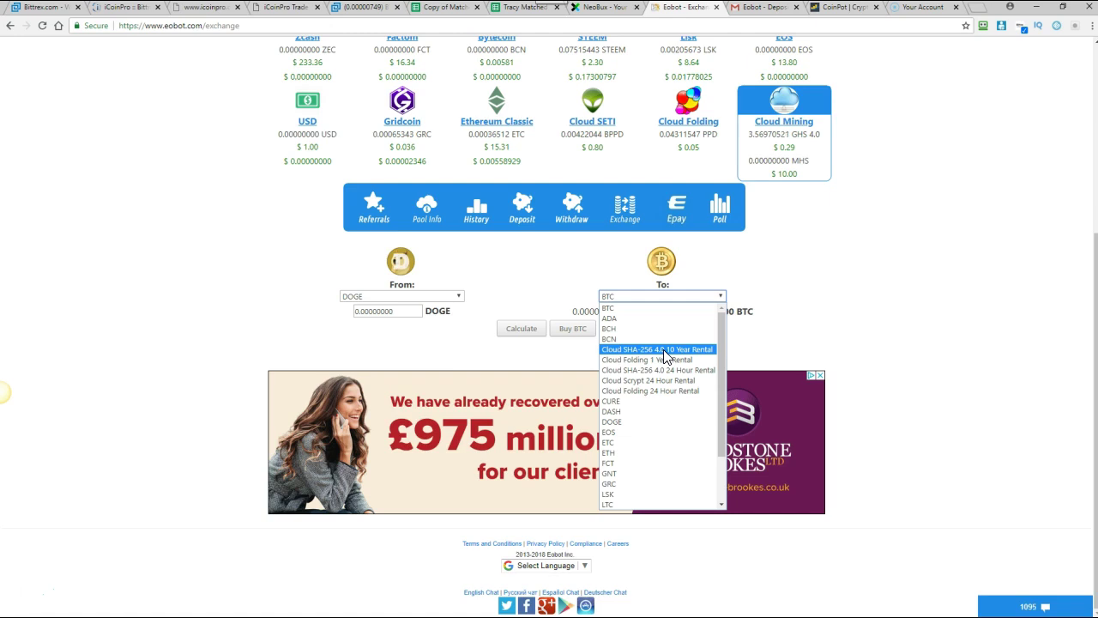
pyautogui.click(666, 350)
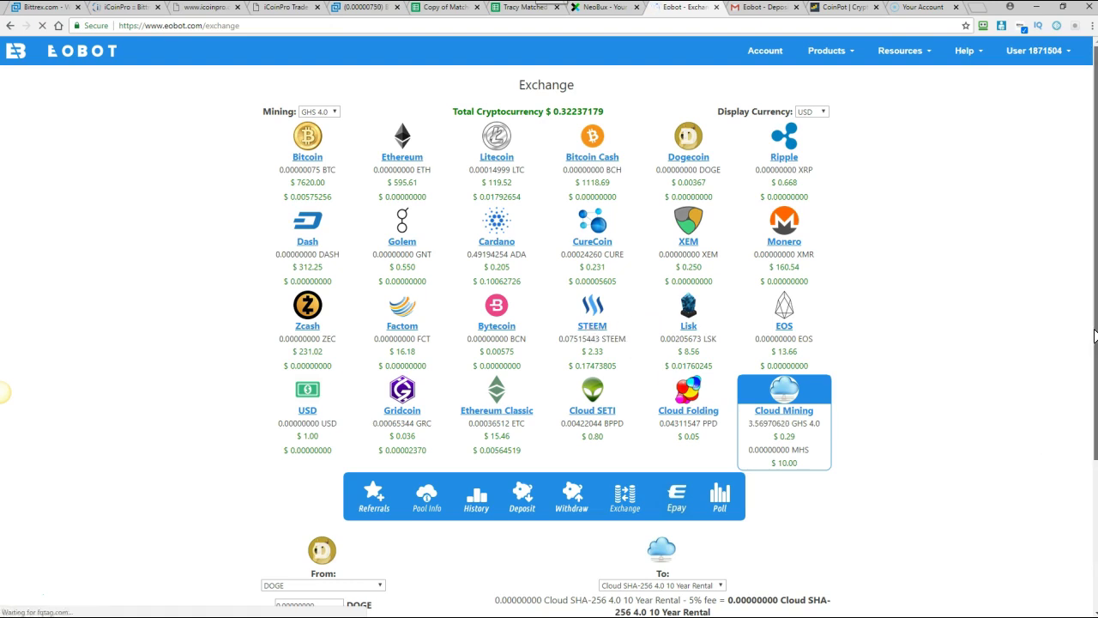
pyautogui.scroll(-1, 944, 386)
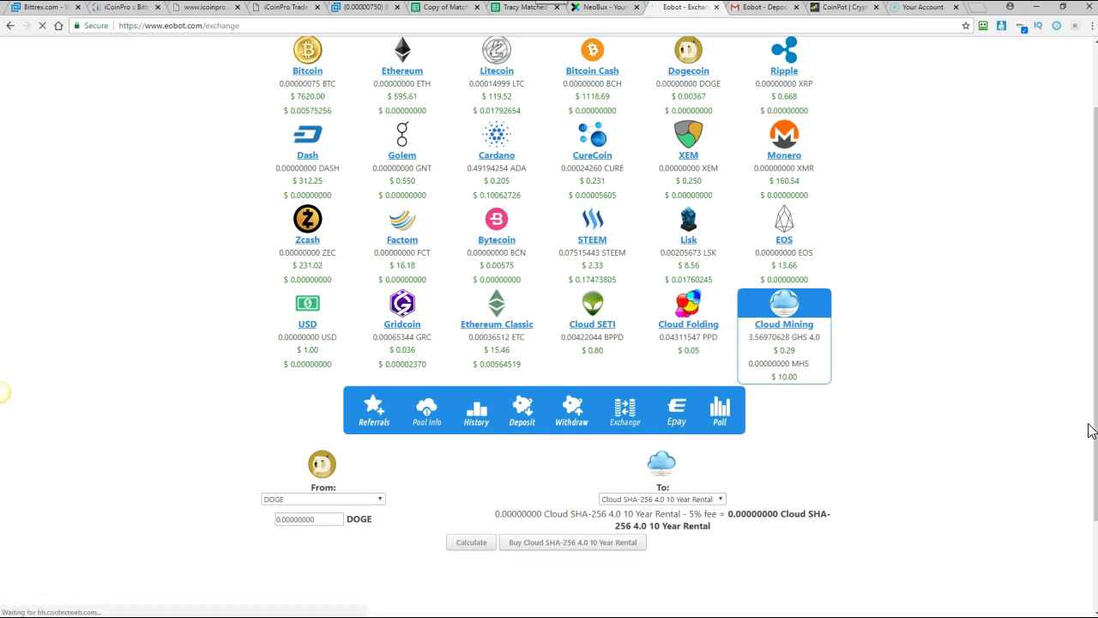
pyautogui.scroll(1, 1095, 417)
pyautogui.moveTo(1094, 418); pyautogui.dragTo(1096, 309)
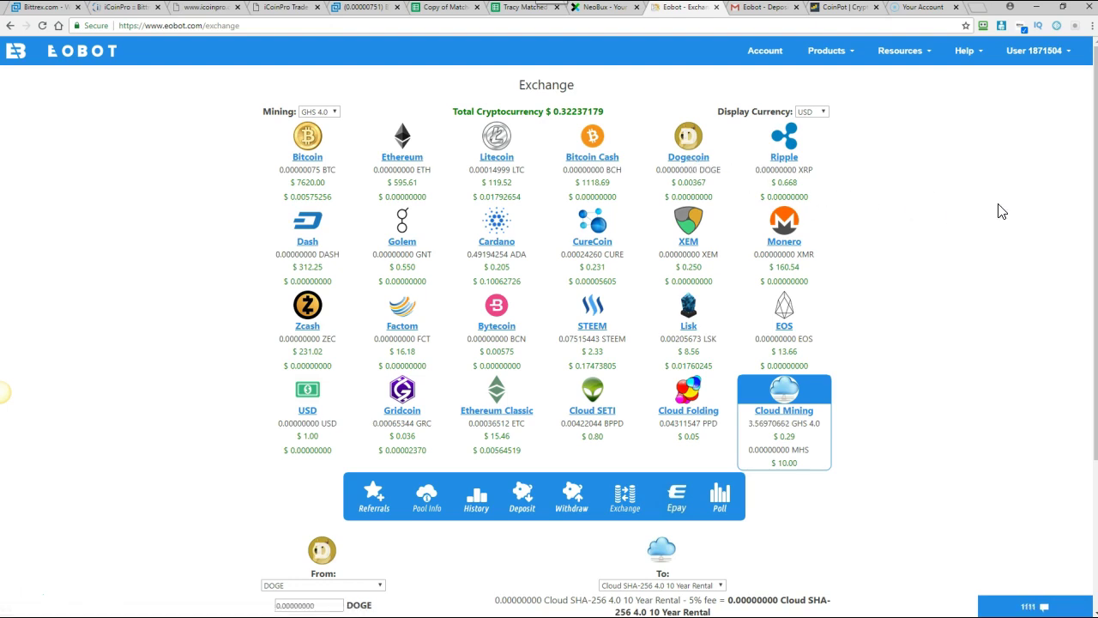
# Open the account's Referrals page to view the referral links and the table of referred users.
pyautogui.click(832, 55)
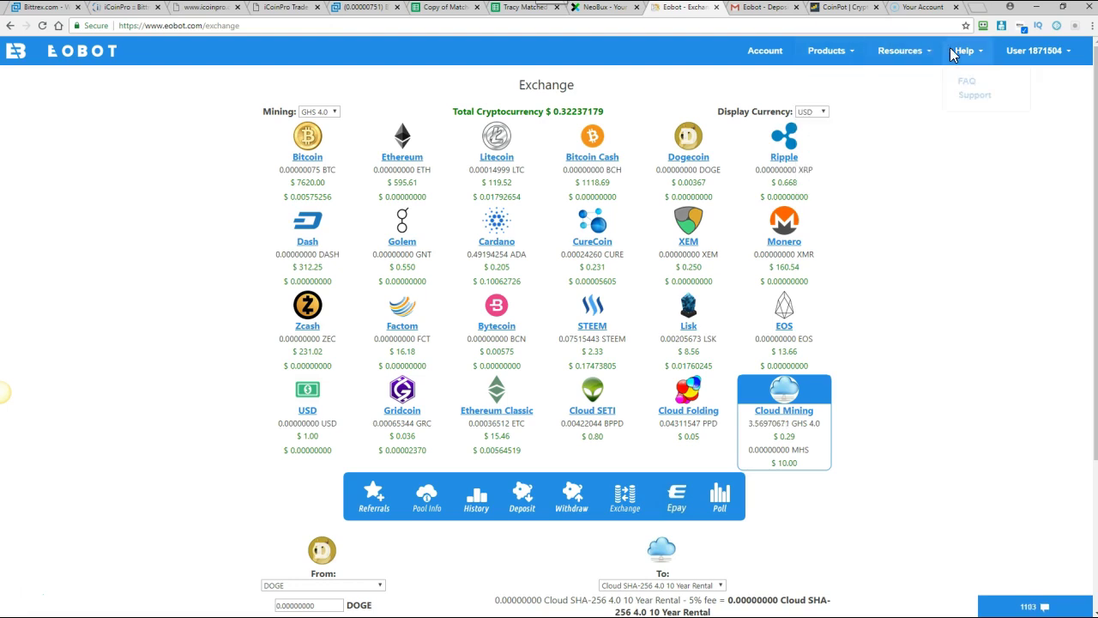
pyautogui.moveTo(1019, 56)
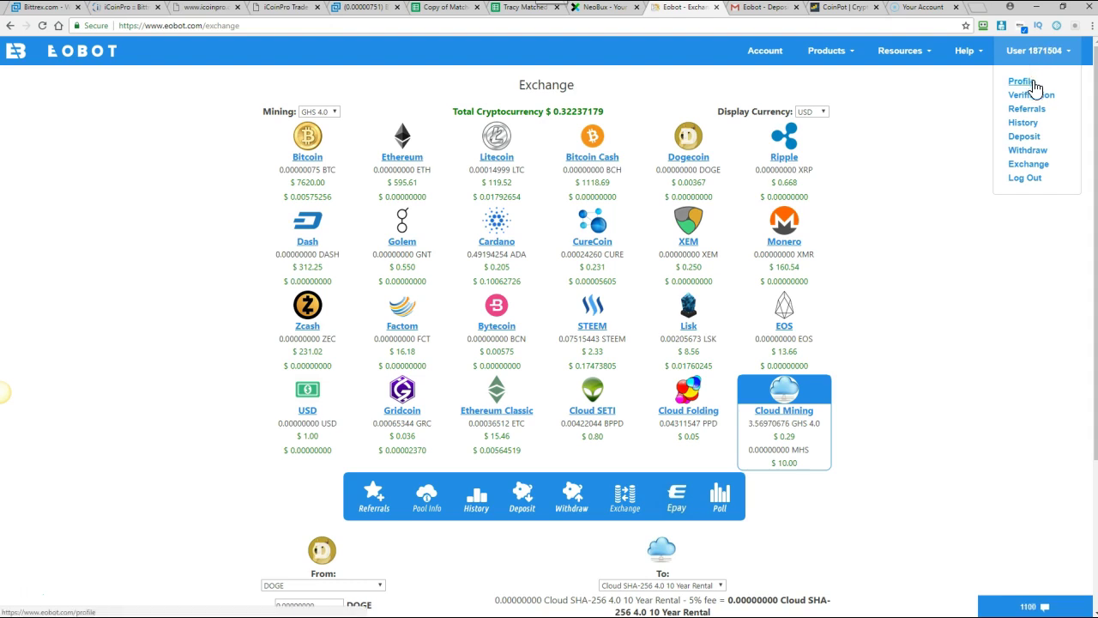
pyautogui.click(1029, 110)
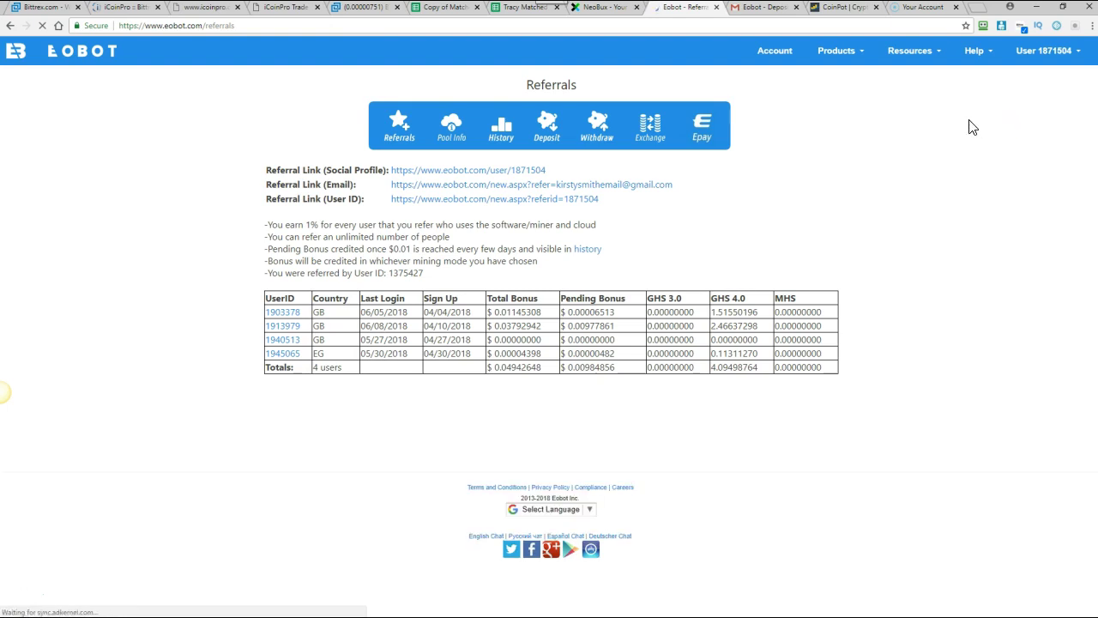
pyautogui.click(1053, 55)
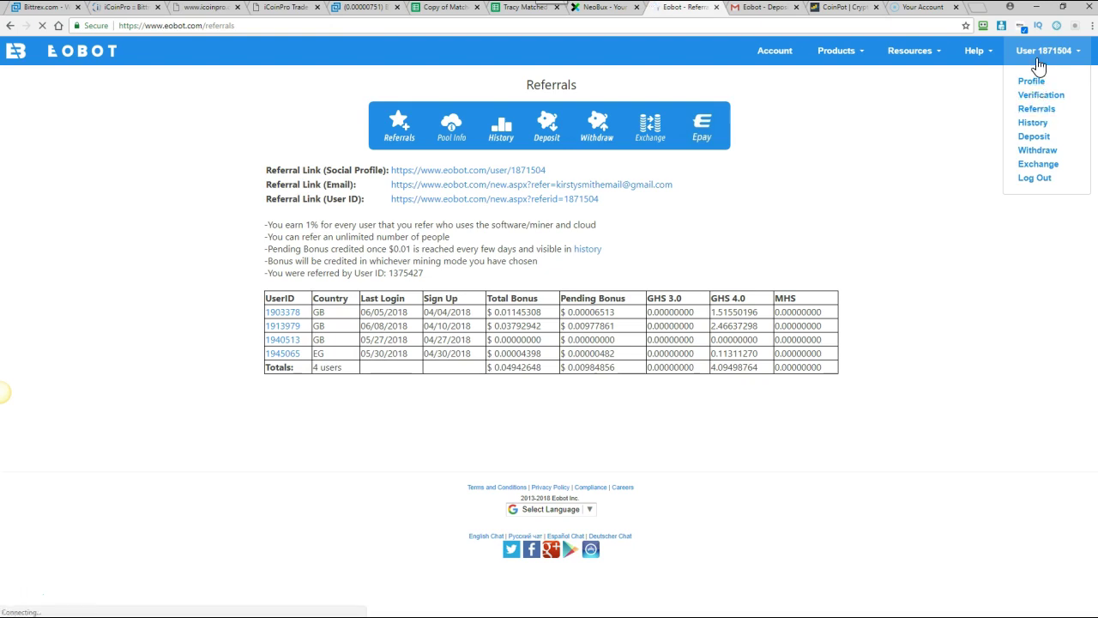
pyautogui.click(1034, 111)
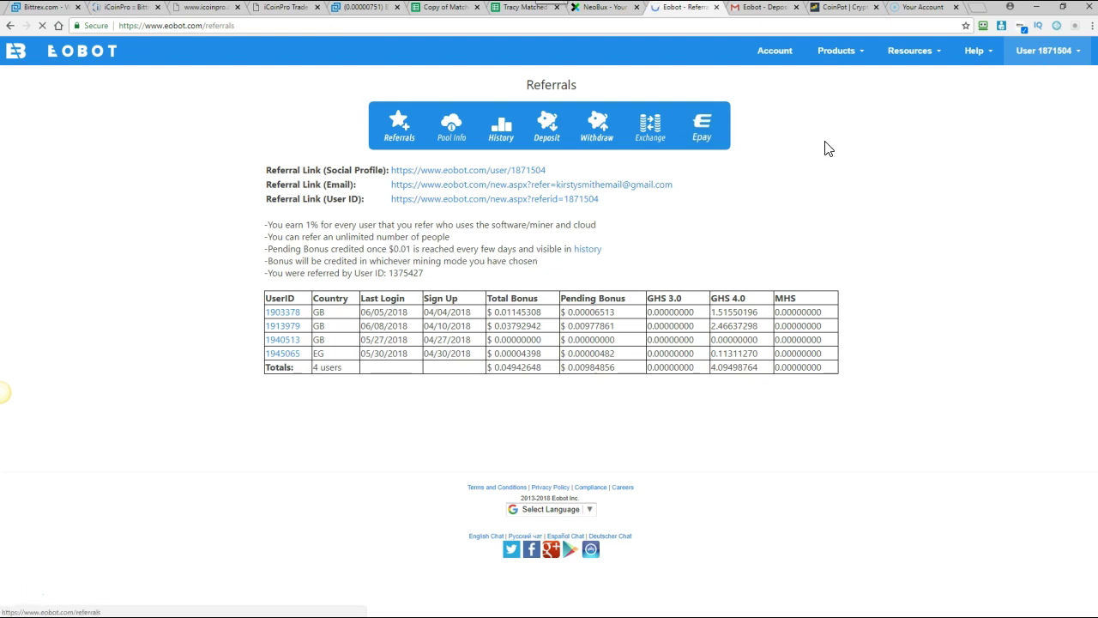